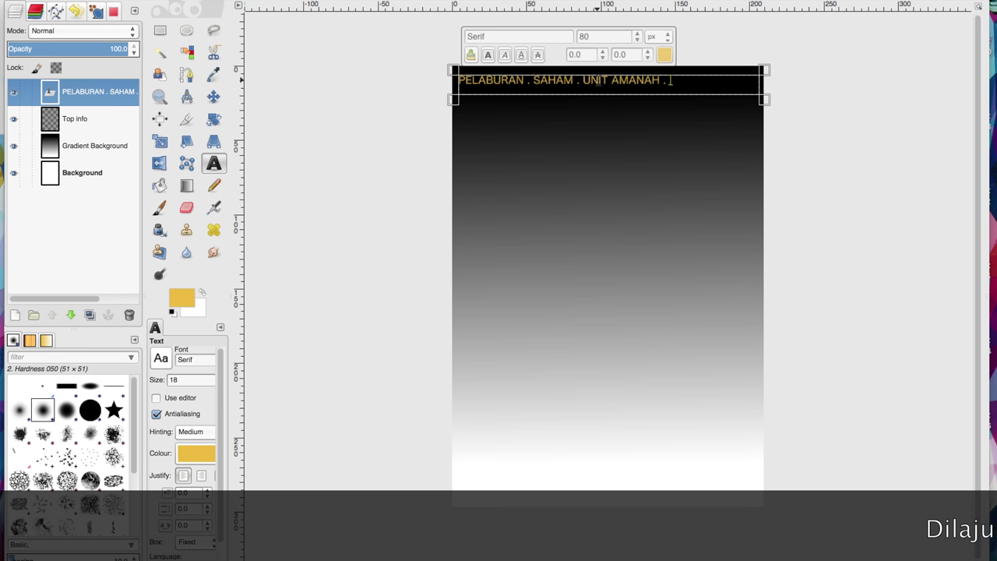
- Delete 'PELABURAN . ' so the top info line starts at SAHAM
left_click_drag(458, 80, 533, 80)
key("Delete")
scroll(183, 426, "down", 1)
key("ctrl+a")
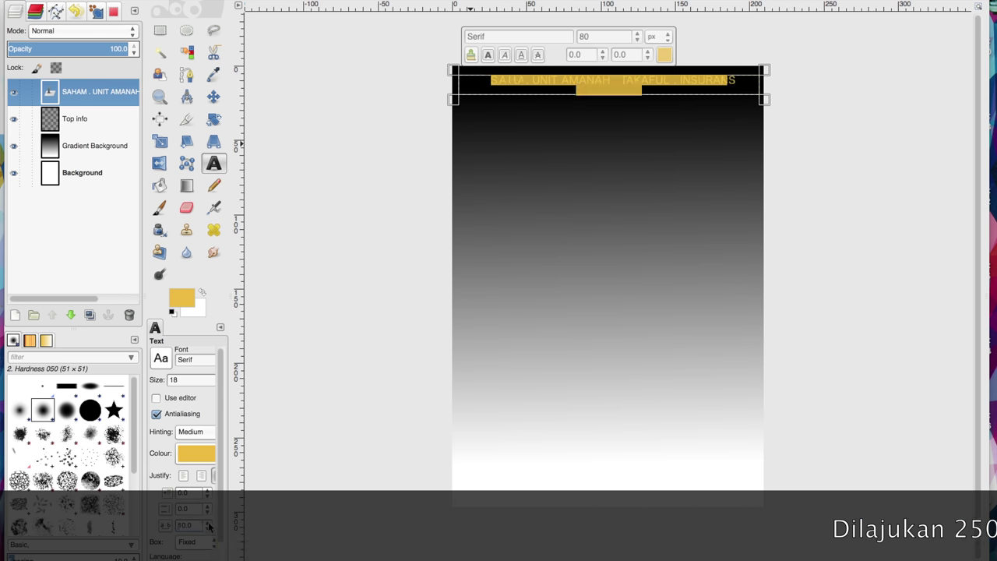
- Add a new layer named Main Title
left_click(90, 315)
double_click(85, 100)
type("Main Title")
key("Return")
- Type 'Sophisticated' in Lobster below the top line at font size 300
left_click_drag(440, 181, 775, 115)
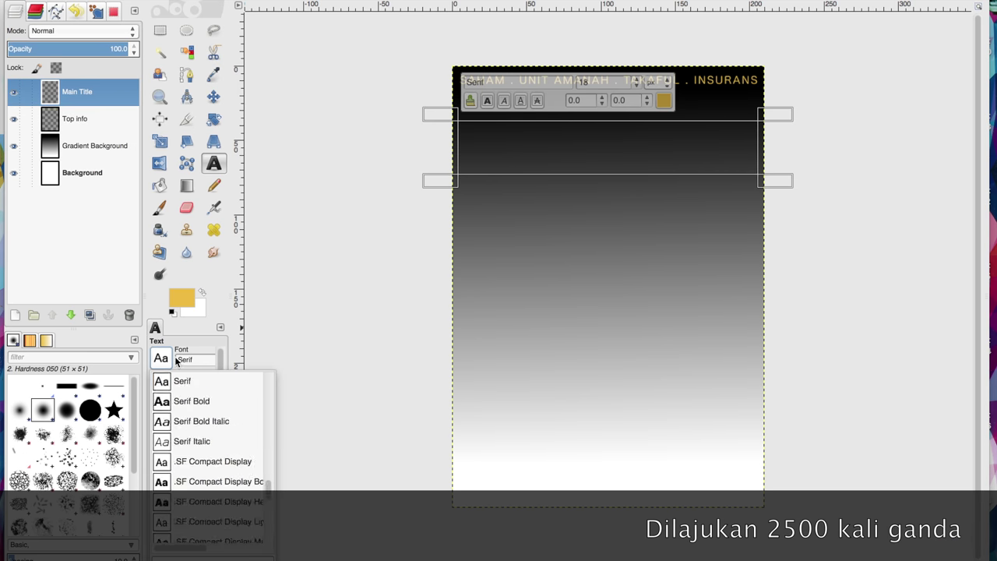
type("Sophisticated")
key("ctrl+a")
triple_click(584, 81)
type("300")
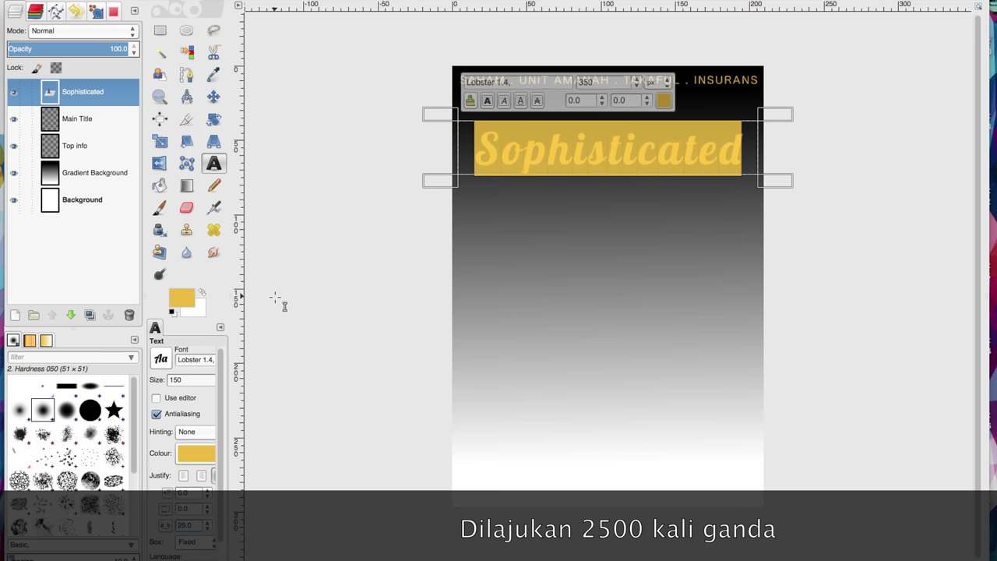
- Move the Sophisticated title up slightly with the Move tool
left_click(214, 96)
left_click_drag(537, 168, 538, 147)
left_click(76, 118)
right_click(88, 91)
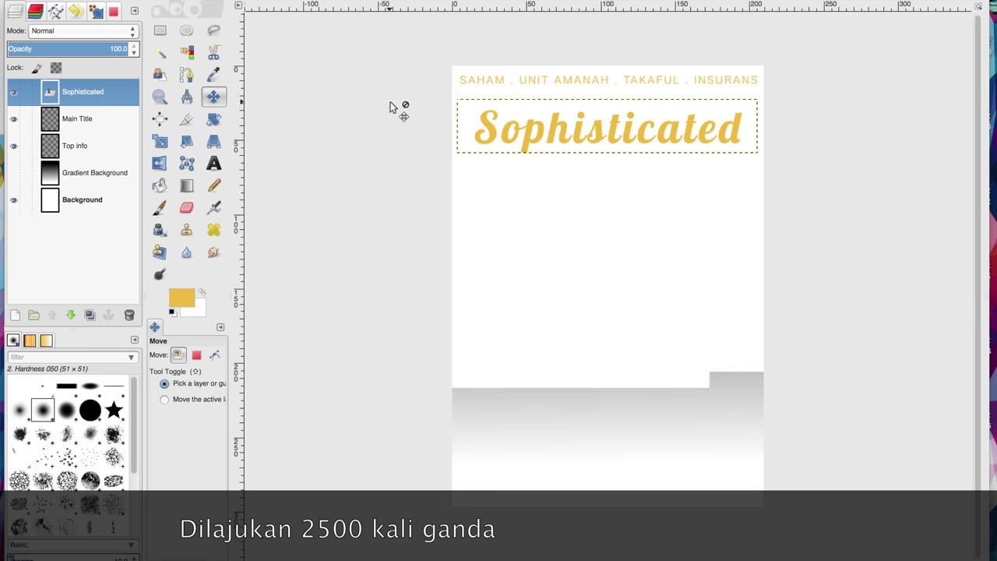
- Nudge the title up a few pixels and try Lighting Effects, reviewing light and material settings
left_click_drag(534, 149, 534, 143)
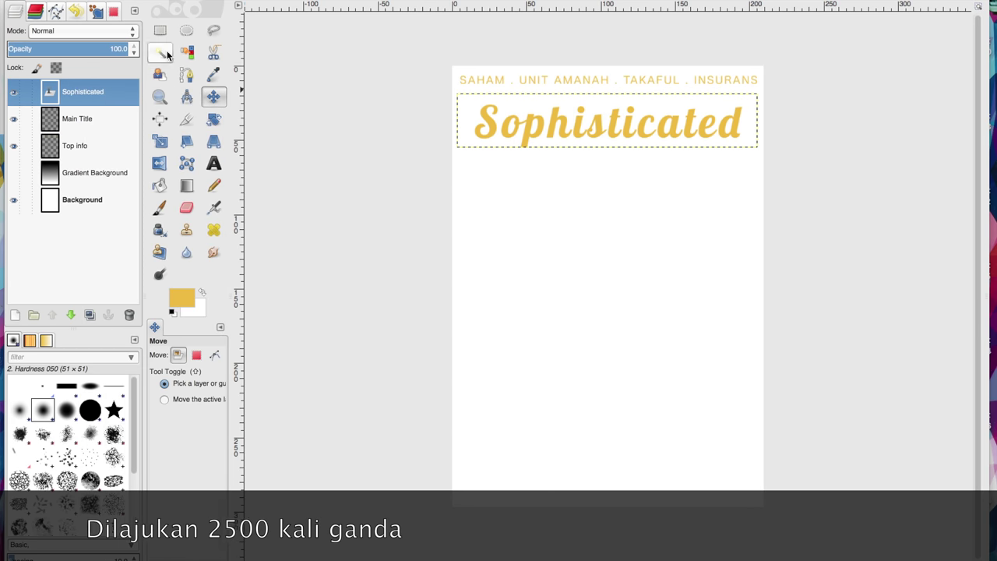
left_click(454, 256)
left_click(476, 184)
left_click(569, 299)
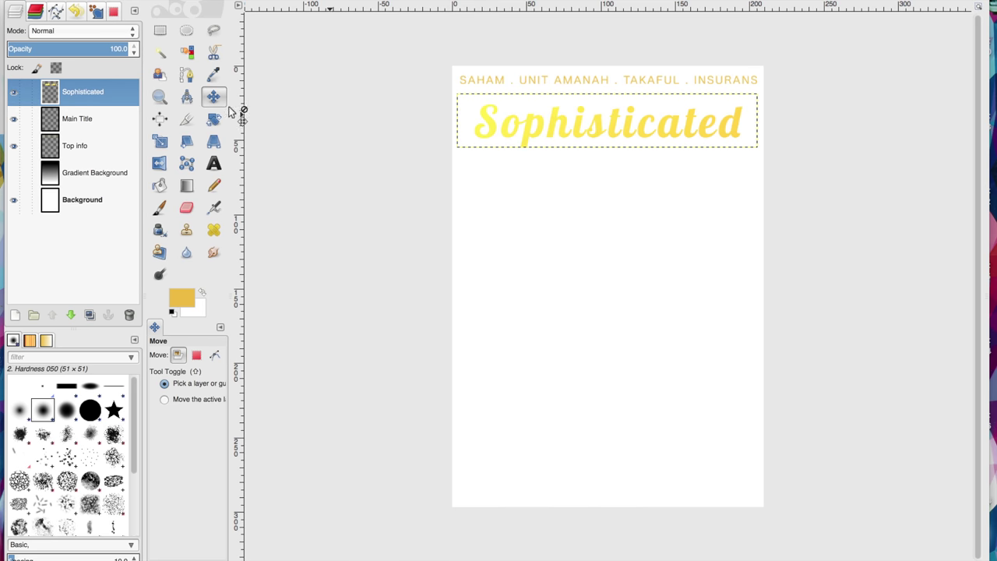
left_click(474, 183)
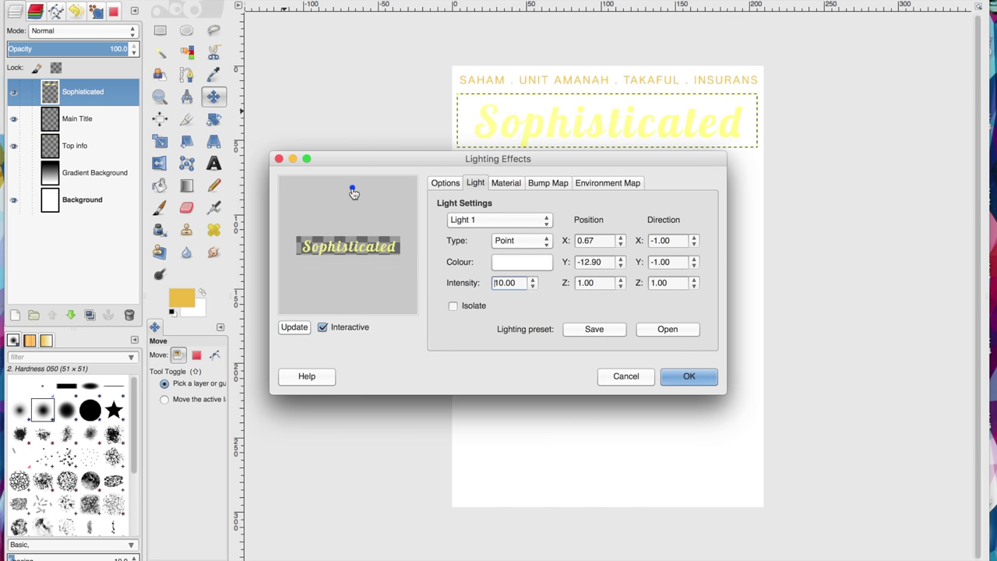
left_click(505, 183)
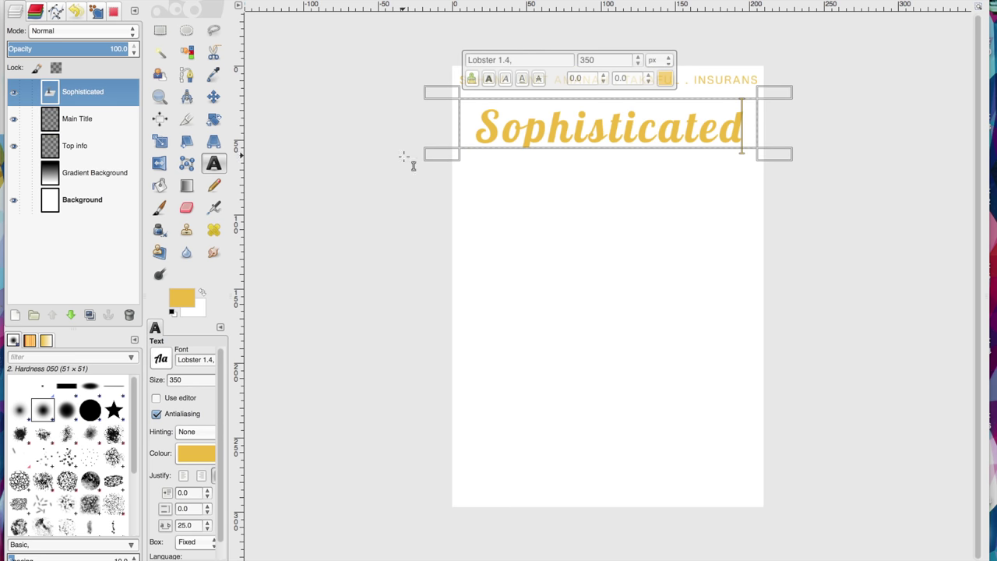
- Add 'INVESTOR' text in Trebuchet MS Bold below the Sophisticated title
key("Escape")
key("m")
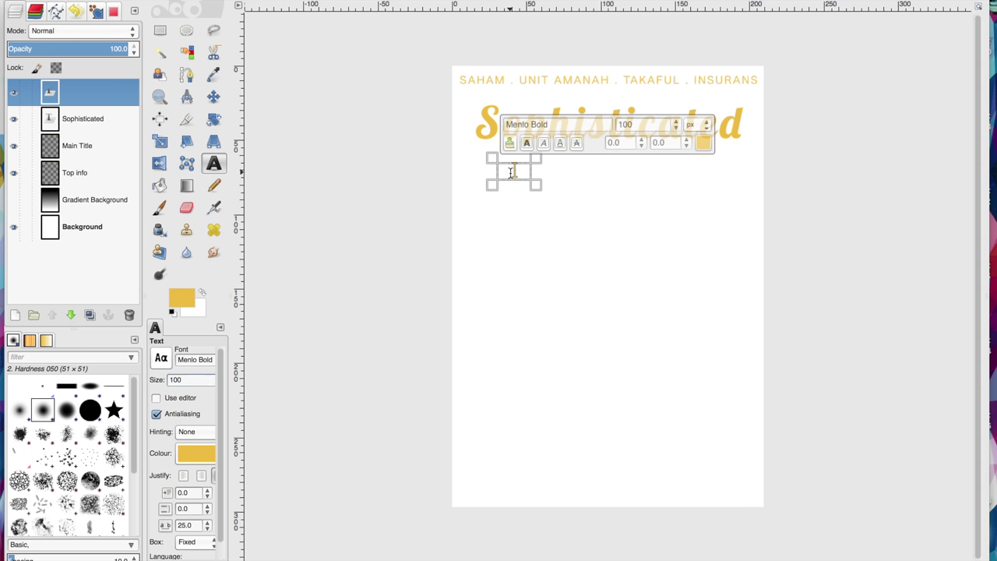
type("The")
left_click(214, 163)
left_click_drag(618, 140, 746, 167)
left_click(160, 358)
scroll(206, 471, "down", 5)
scroll(204, 470, "down", 10)
scroll(205, 472, "down", 10)
left_click(207, 472)
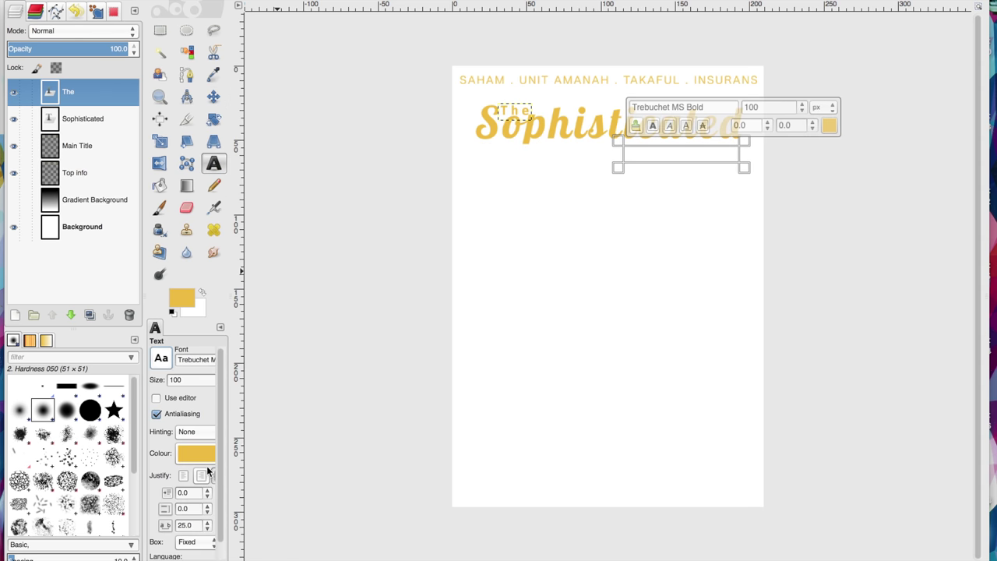
type("INVESTORm")
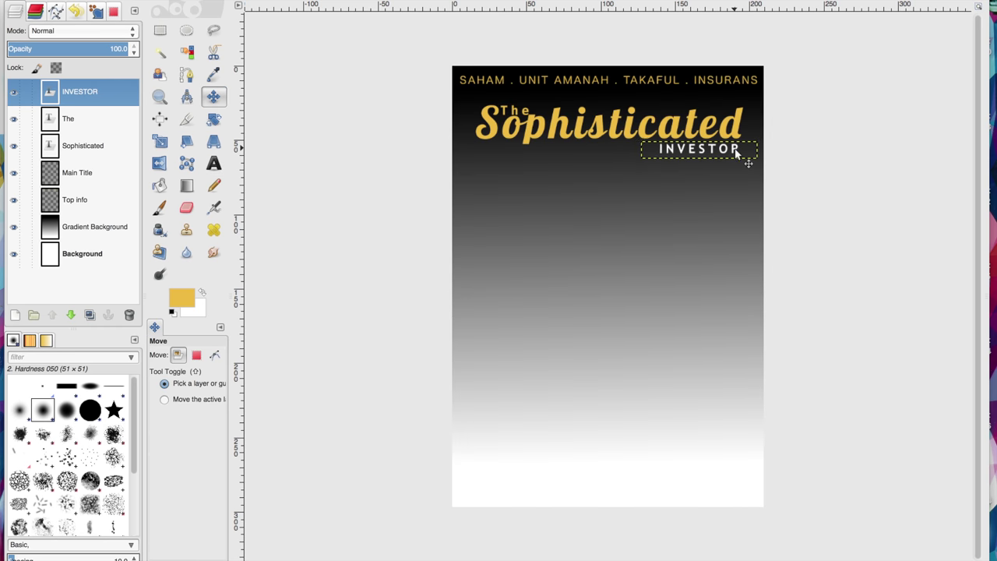
- Make Main Title the active layer to paint a gold bar
left_click(127, 172)
key("r")
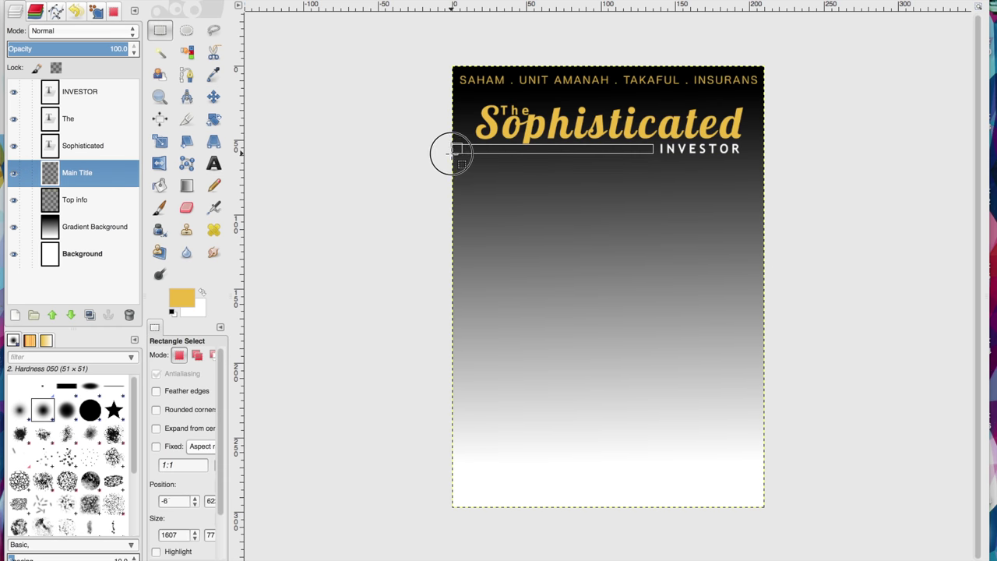
key("p")
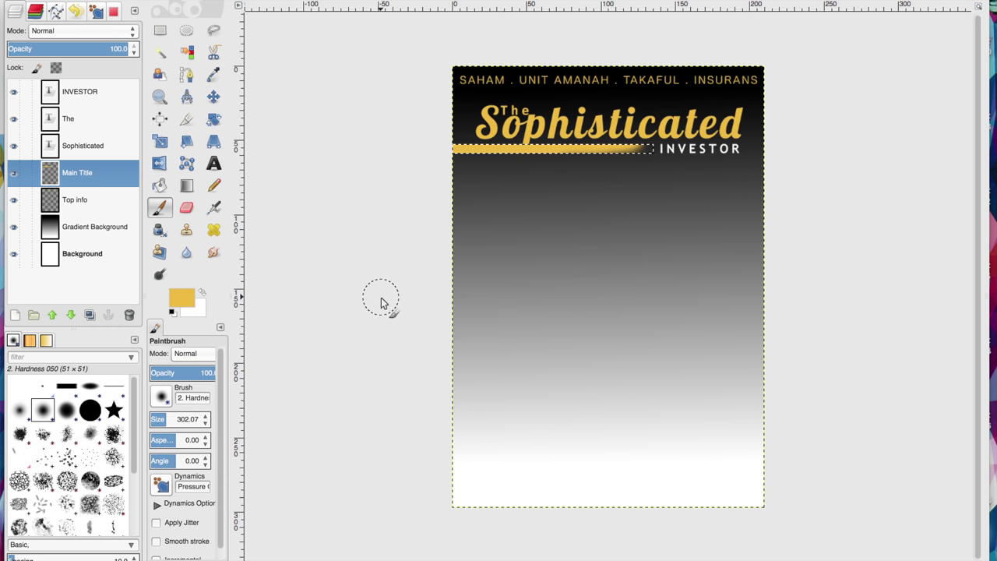
- Save the cover file
left_click(83, 146)
key("ctrl+s")
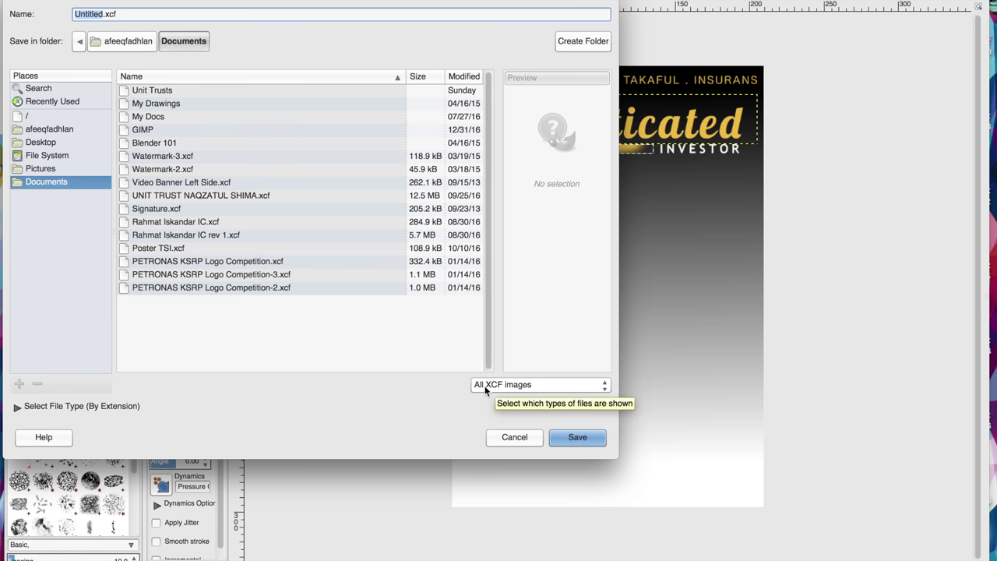
double_click(140, 129)
type("U")
key("Return")
- Locate the suited-man portrait IMG_2772.JPG among the photos
key("super+Tab")
scroll(234, 296, "down", 5)
scroll(185, 293, "down", 5)
scroll(184, 292, "up", 10)
scroll(172, 281, "up", 5)
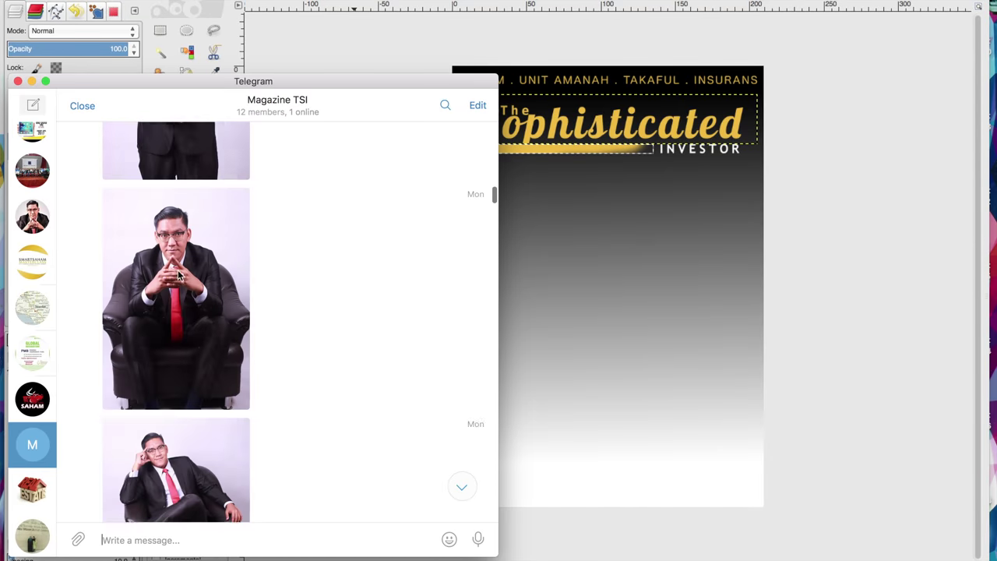
scroll(161, 265, "up", 5)
left_click(126, 240)
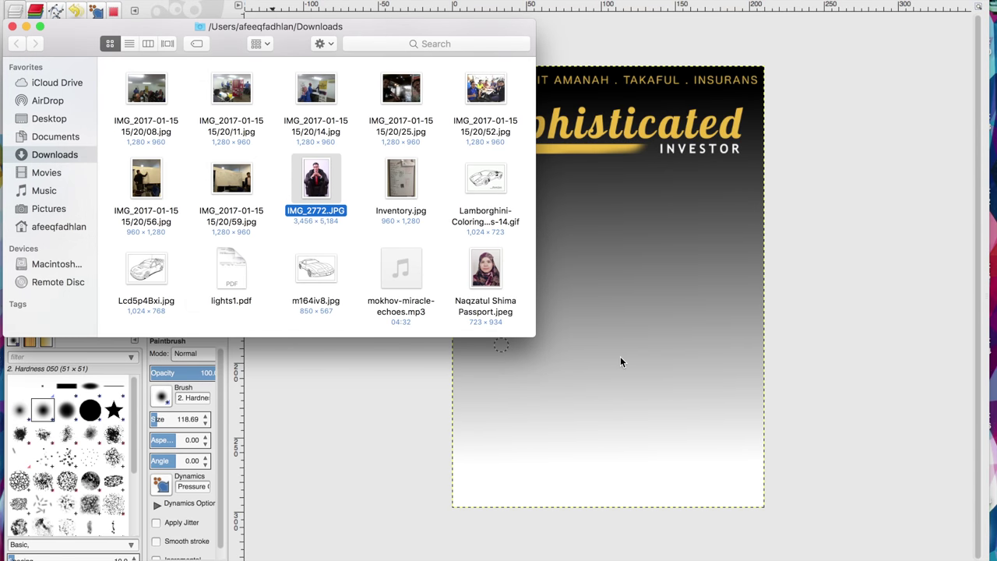
- Drop IMG_2772.JPG onto the cover as a layer and expand the canvas to fit
left_click_drag(762, 292, 605, 353)
key("shift+s")
left_click(605, 353)
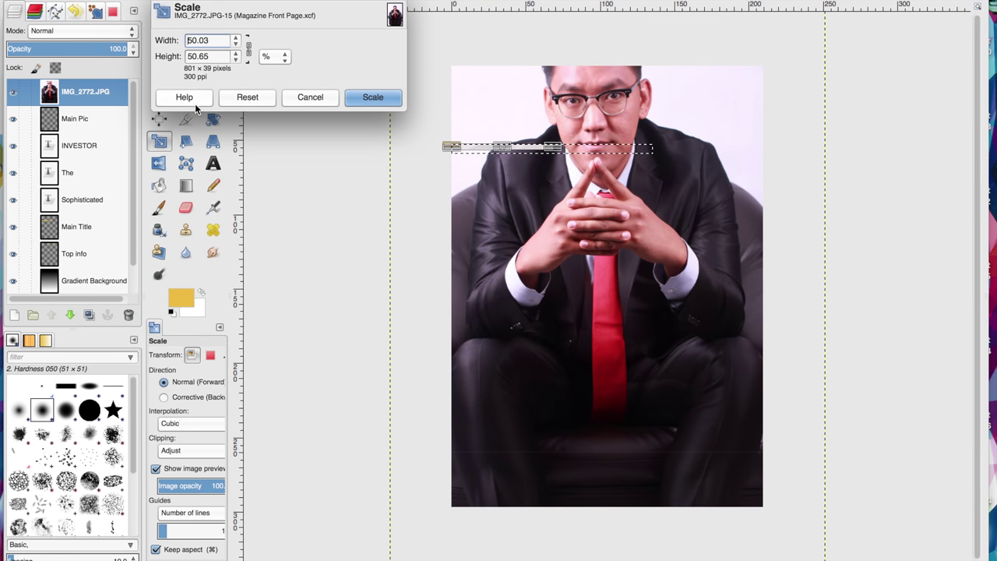
key("Escape")
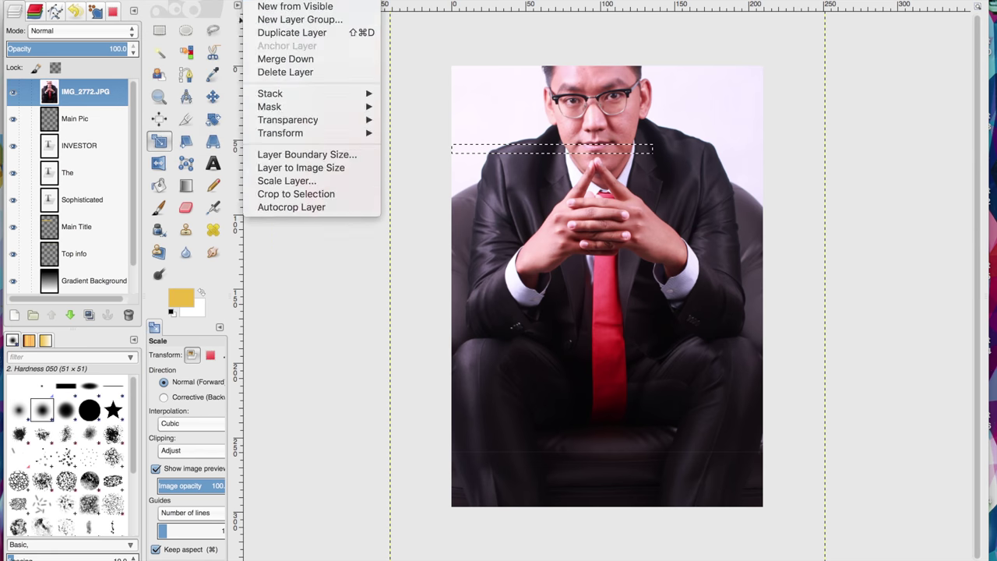
left_click(234, 52)
- Cancel the image resize and undo the canvas expansion and misplaced photo layer
key("shift+s")
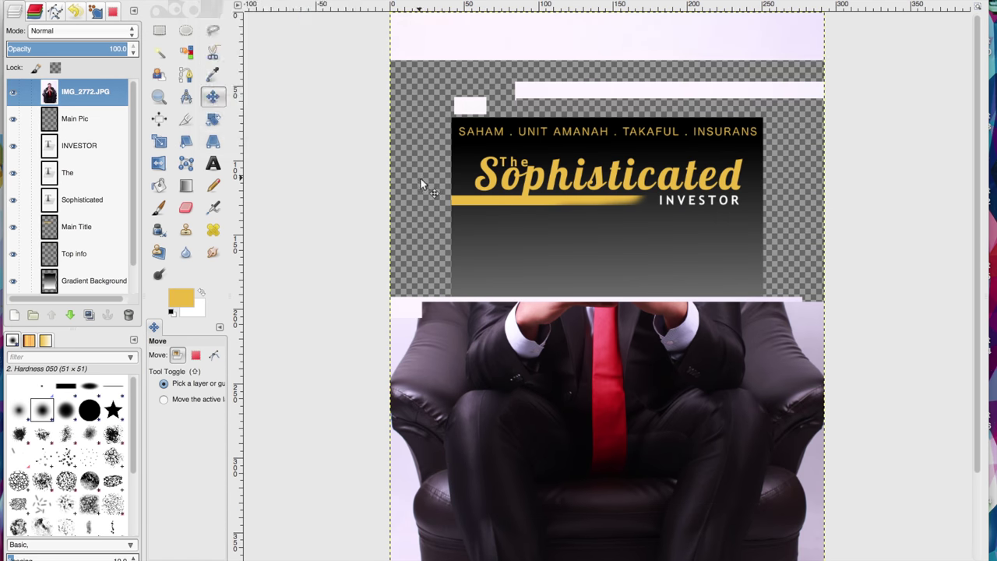
left_click(278, 107)
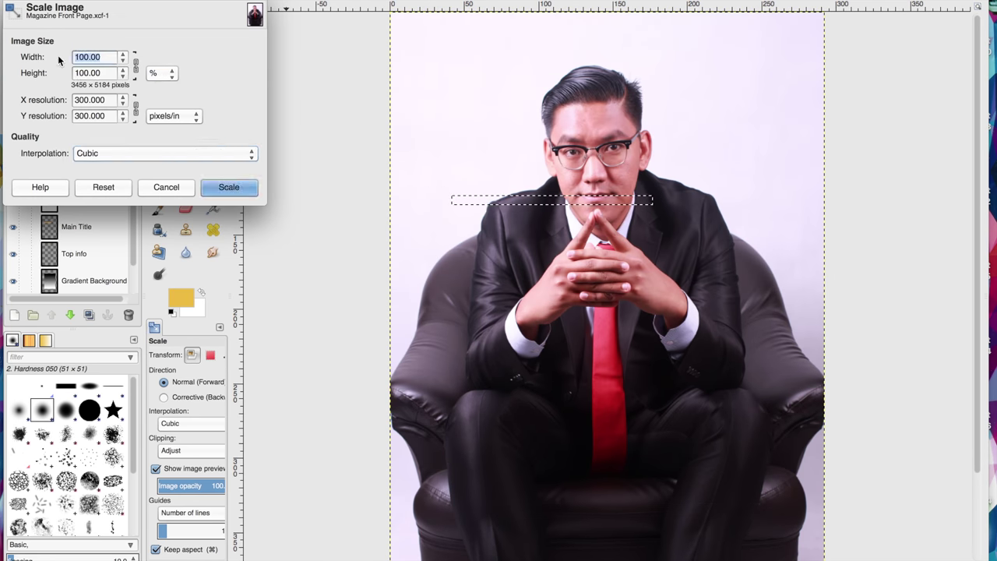
left_click(227, 188)
key("m")
key("ctrl+z")
key("ctrl+z")
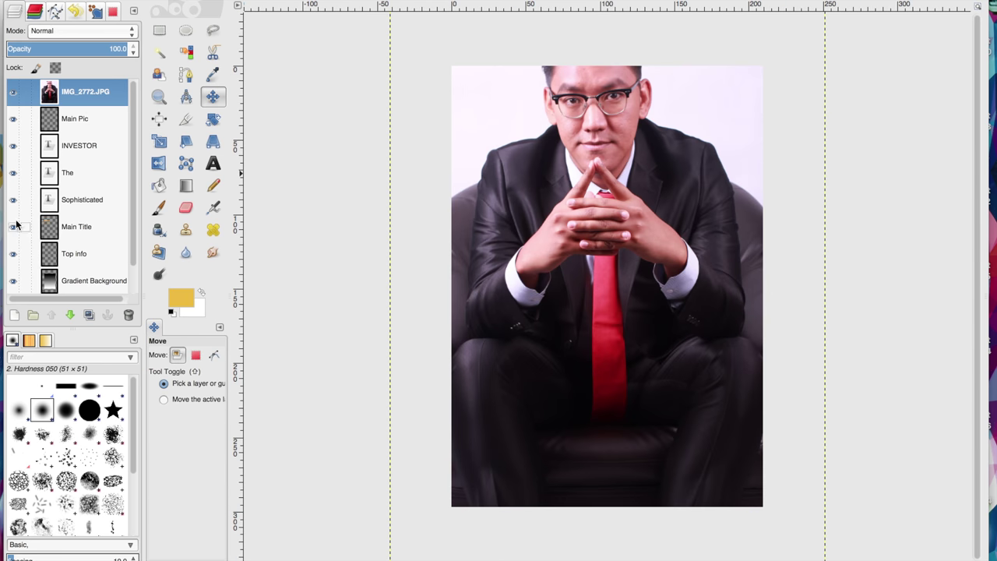
key("ctrl+z")
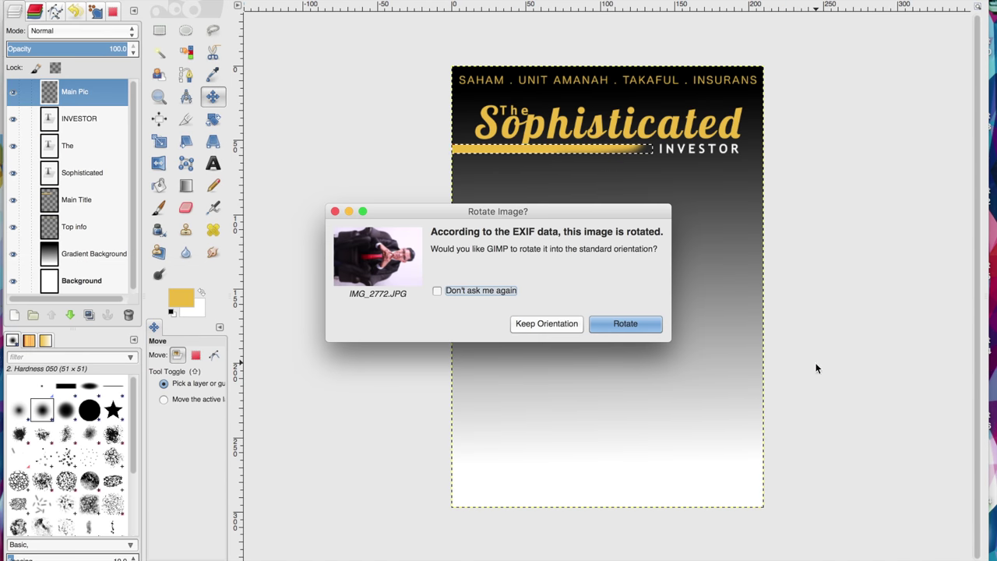
left_click(624, 322)
- Shrink the photo layer with the Scale tool and apply the new size
key("r")
key("shift+t")
left_click_drag(534, 222, 556, 223)
left_click(366, 97)
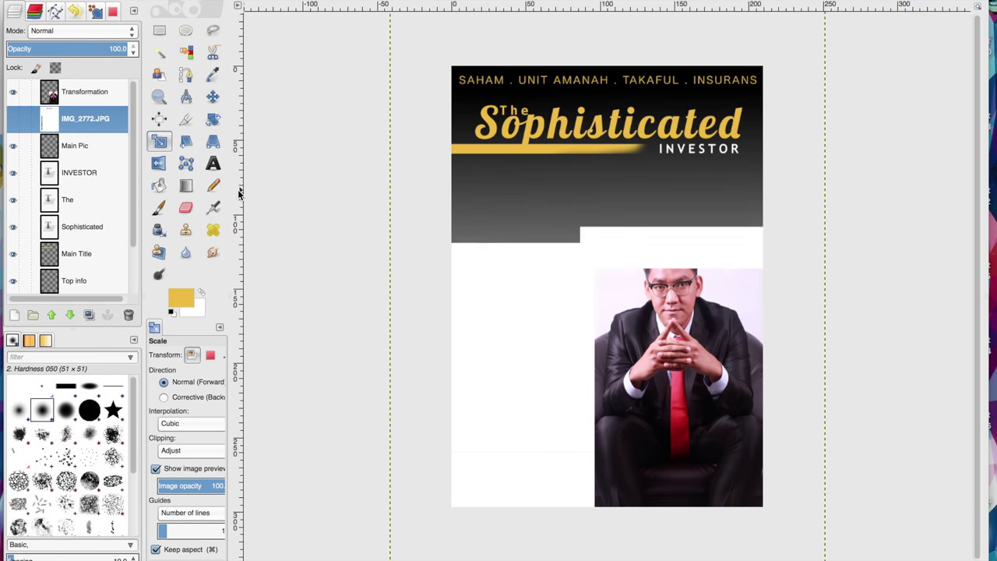
- Start a new separate image to hold the portrait photo
key("ctrl+n")
left_click(141, 15)
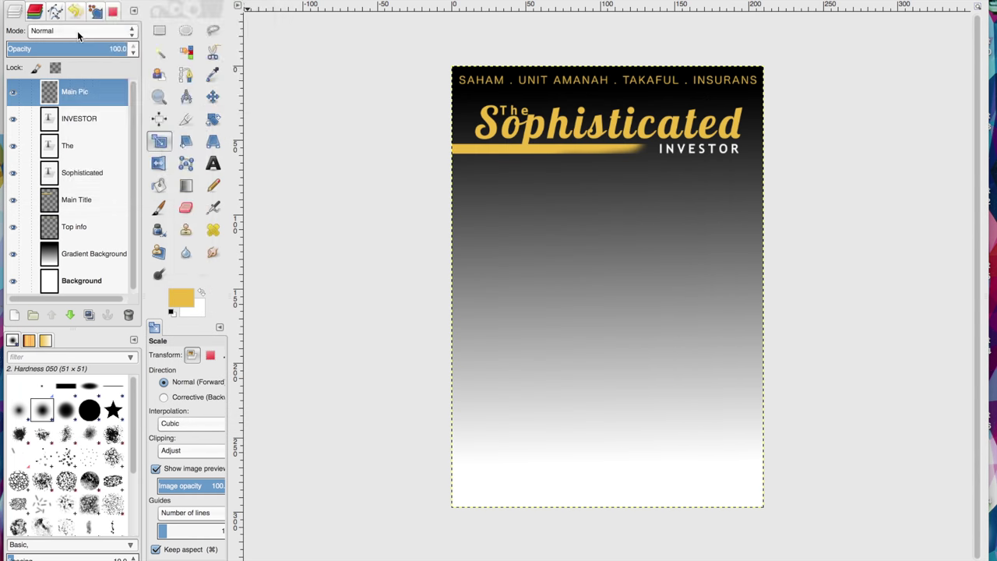
left_click(78, 2)
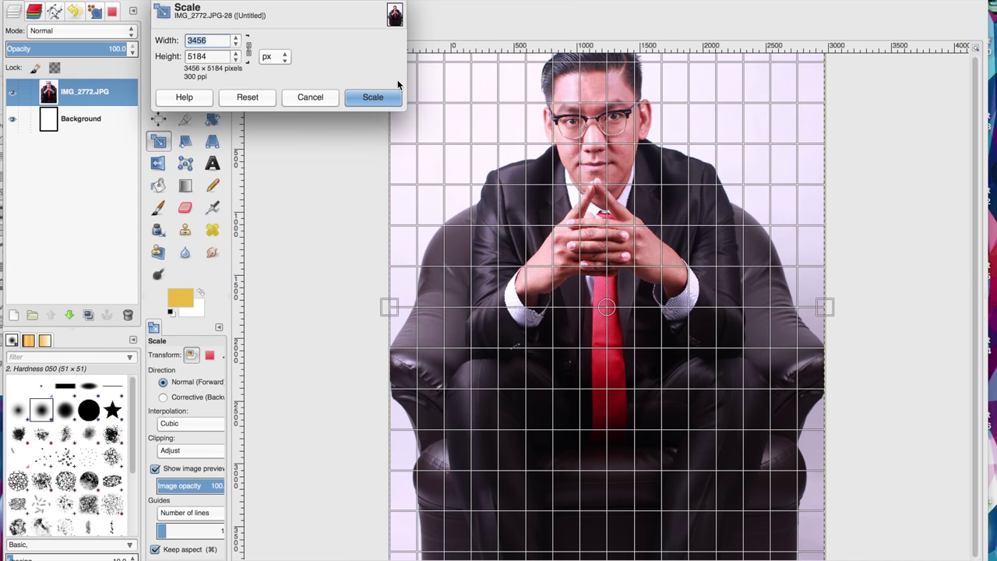
- Apply the smaller scale to the portrait inside its own image
left_click(307, 98)
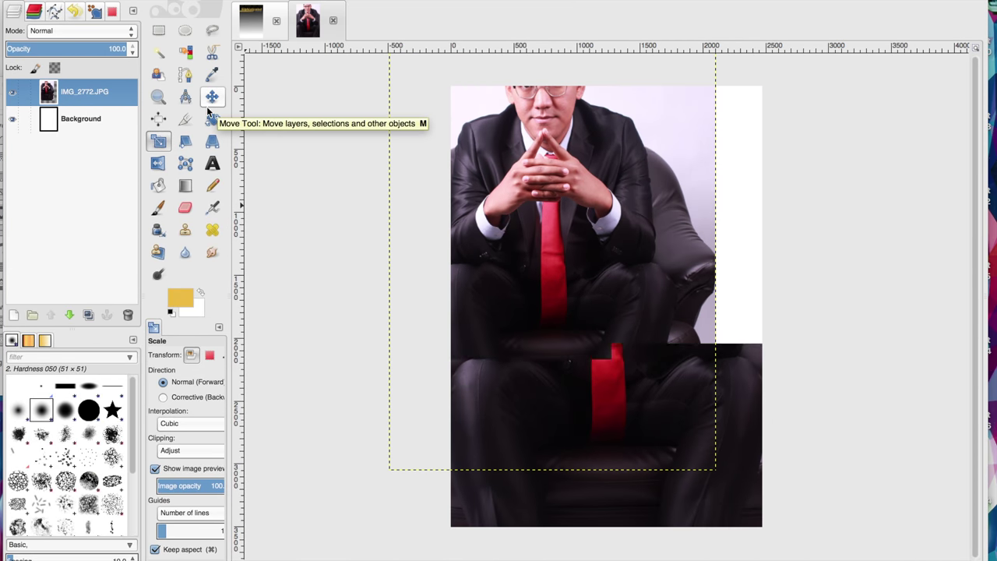
left_click(212, 96)
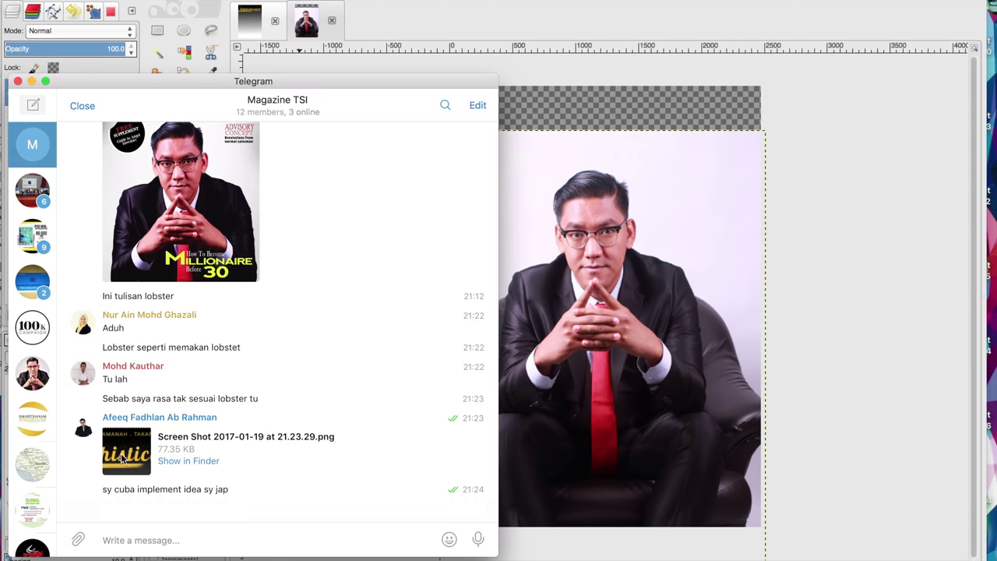
left_click(122, 459)
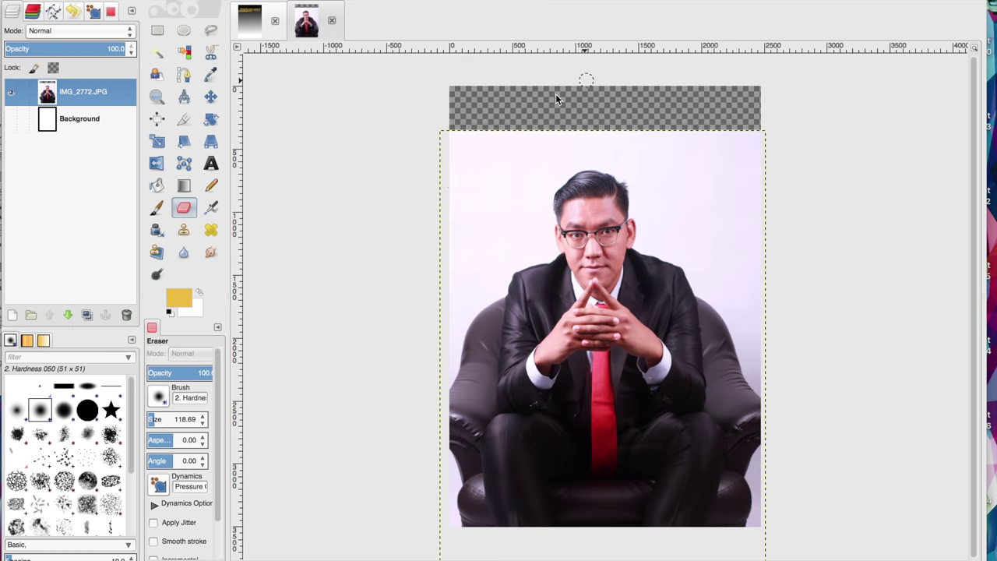
- Erase the white background around the man's head and left side
mouse_move(461, 178)
left_mouse_down()
mouse_move(748, 148)
mouse_move(657, 145)
mouse_move(711, 278)
left_mouse_up()
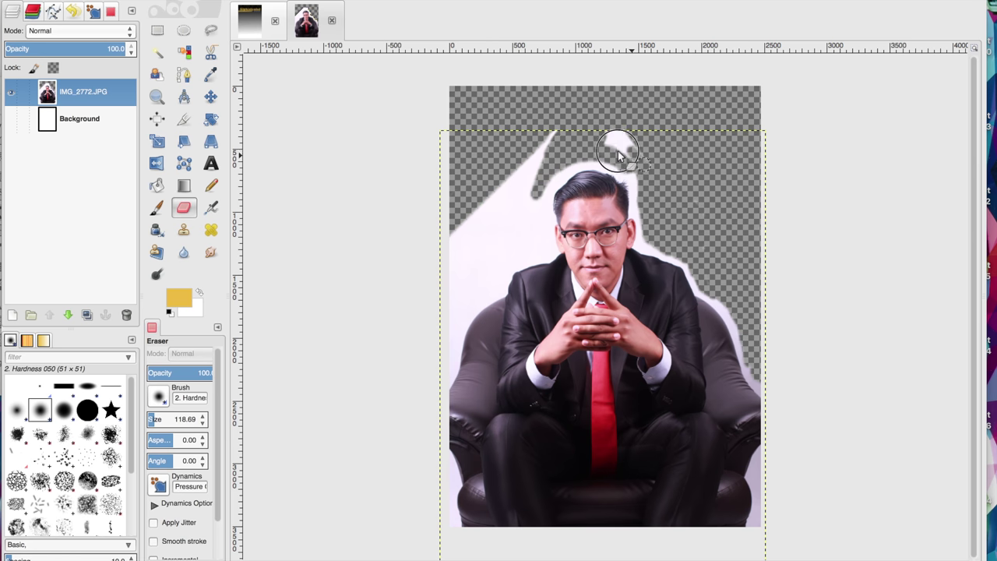
left_click_drag(519, 173, 456, 294)
scroll(462, 315, "up", 3, "ctrl")
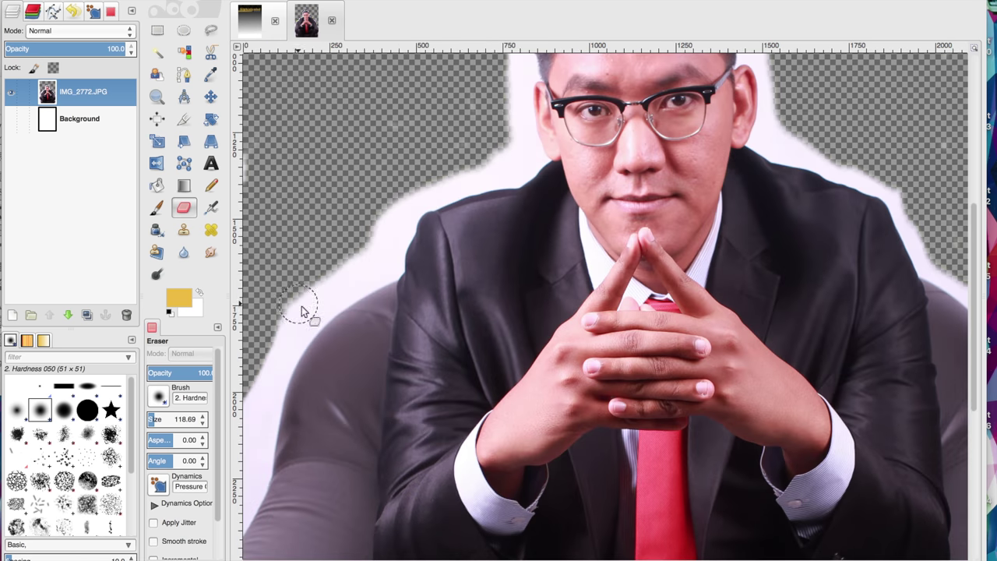
scroll(483, 257, "up", 5)
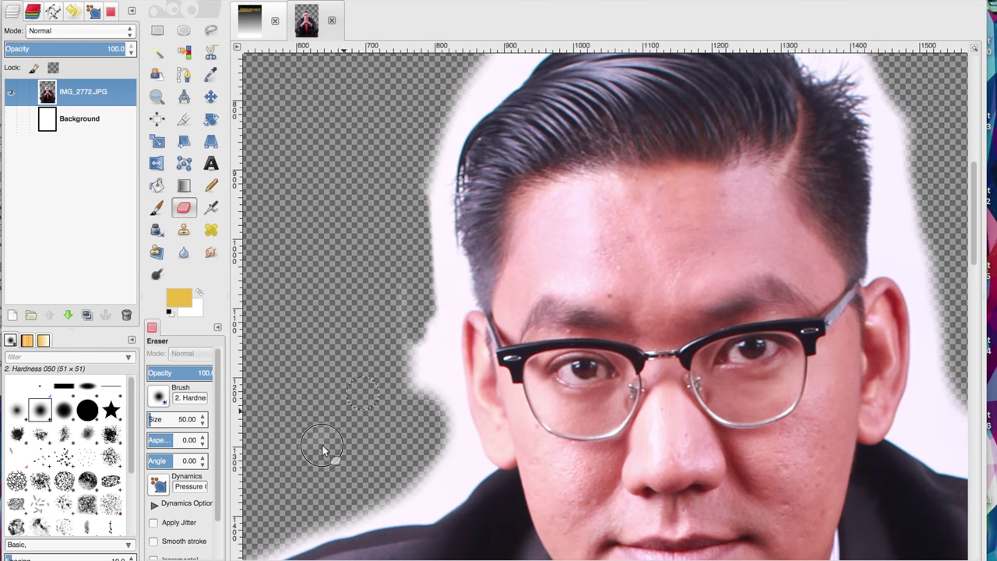
mouse_move(330, 456)
left_mouse_down()
mouse_move(445, 474)
mouse_move(456, 301)
mouse_move(448, 101)
left_mouse_up()
scroll(741, 70, "up", 5)
- Erase the remaining white backdrop and halo around the rest of the figure
mouse_move(456, 366)
left_mouse_down()
mouse_move(585, 263)
mouse_move(737, 262)
mouse_move(873, 327)
left_mouse_up()
scroll(686, 208, "down", 5)
left_click_drag(896, 133, 924, 401)
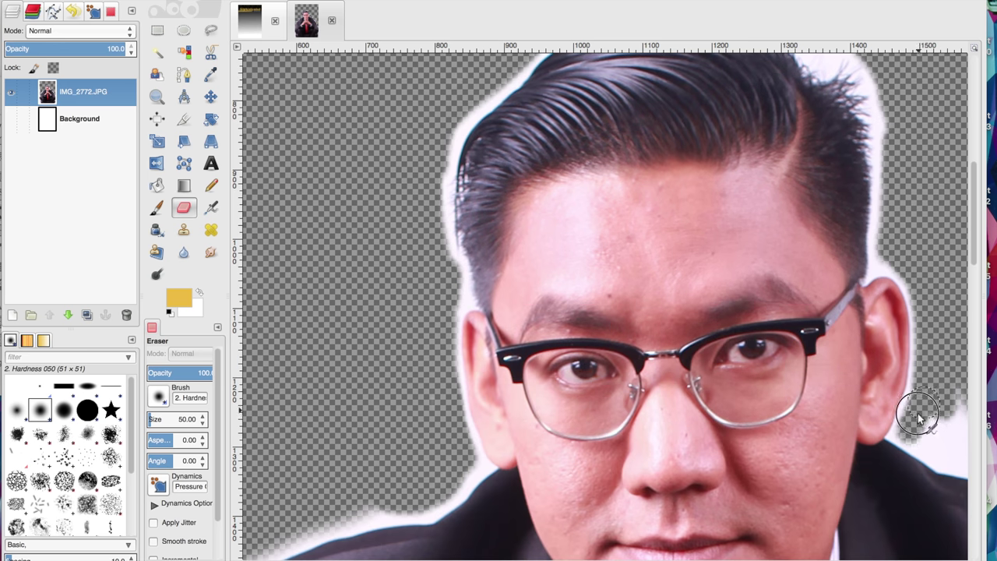
scroll(924, 401, "right", 3)
scroll(924, 401, "down", 2)
left_click_drag(668, 301, 790, 345)
scroll(790, 345, "right", 3)
scroll(790, 346, "down", 3)
mouse_move(551, 153)
left_mouse_down()
mouse_move(630, 285)
mouse_move(780, 437)
left_mouse_up()
scroll(779, 436, "down", 3)
scroll(823, 304, "down", 2)
mouse_move(654, 132)
left_mouse_down()
mouse_move(822, 304)
mouse_move(892, 442)
left_mouse_up()
scroll(892, 442, "down", 3)
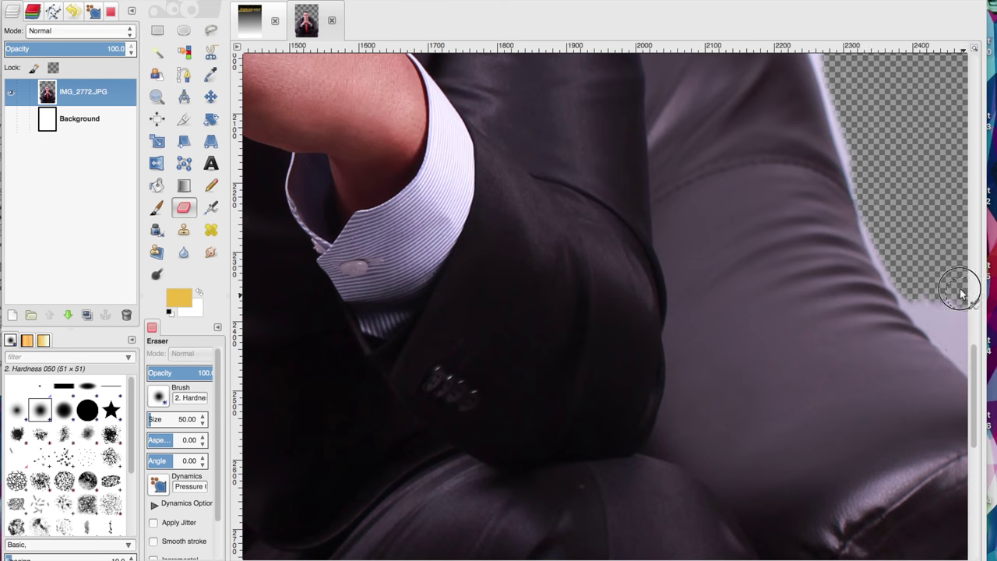
scroll(245, 249, "up", 10)
scroll(245, 250, "left", 10)
scroll(258, 381, "down", 5)
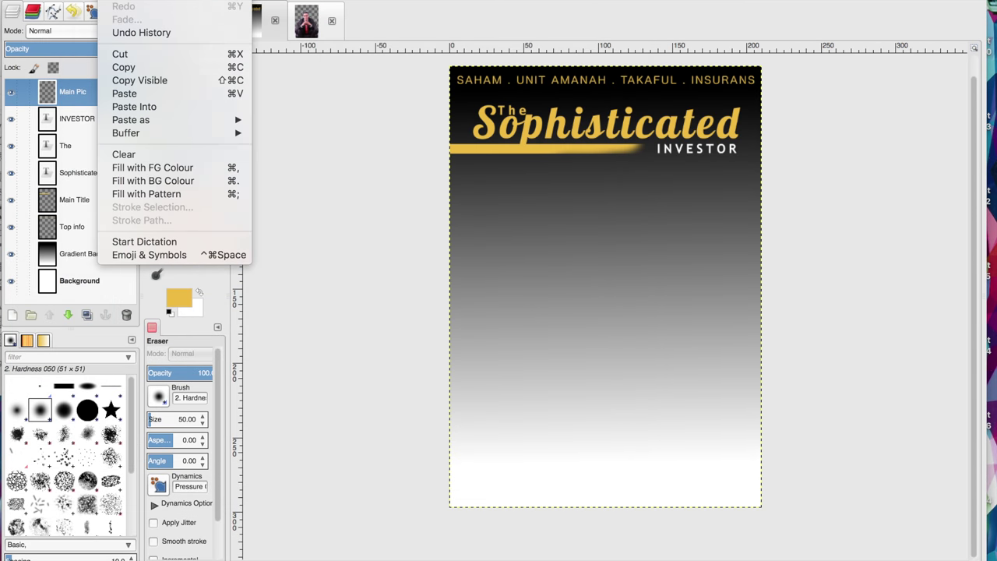
- Export the cover as 'Magazine Front Page.png' with the Photoshop image file type
left_click(109, 151)
left_click(378, 384)
scroll(378, 350, "down", 5)
left_click(379, 537)
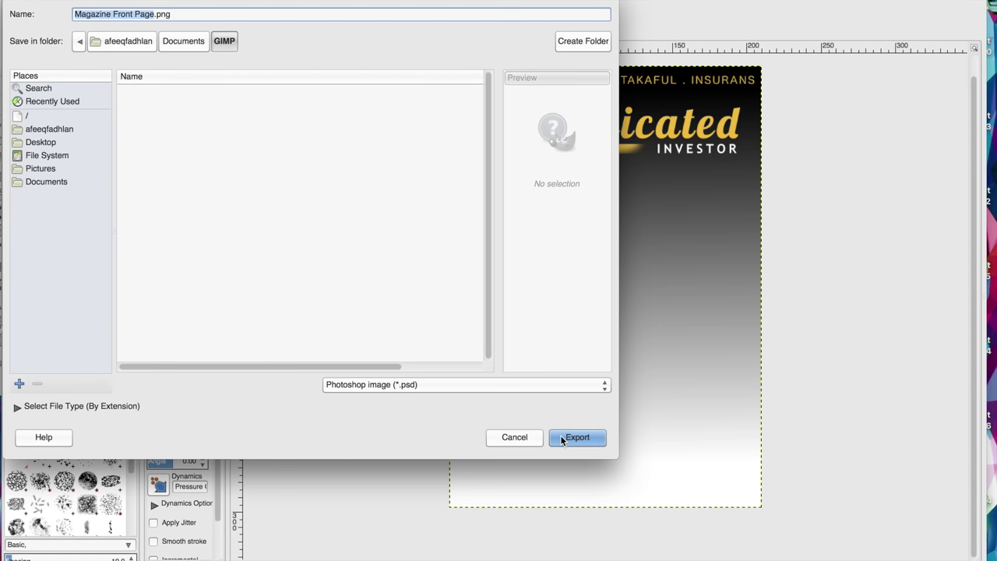
left_click(577, 437)
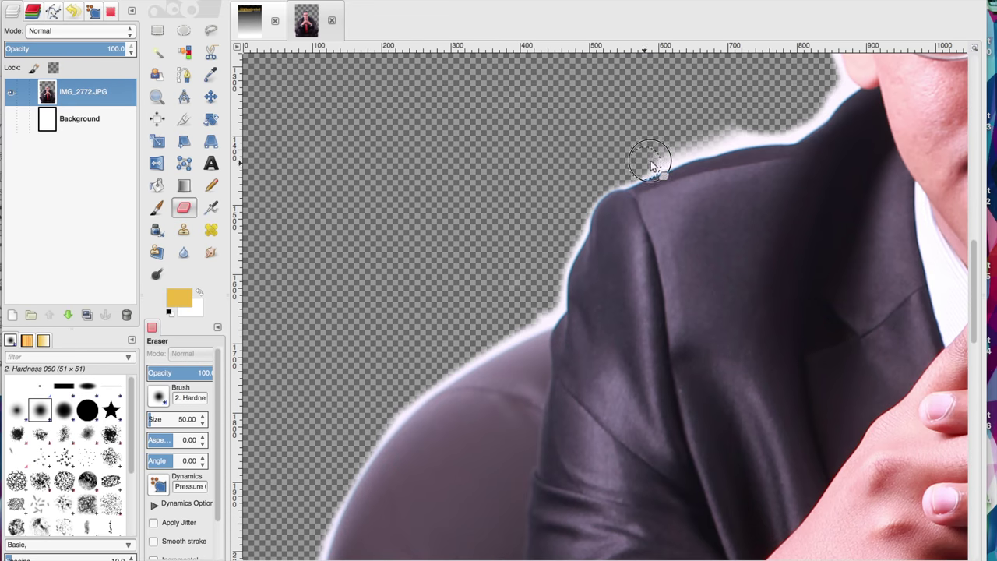
- Remove the leftover white fringe along the portrait's shoulder, ear and hair outline
scroll(810, 122, "up", 5)
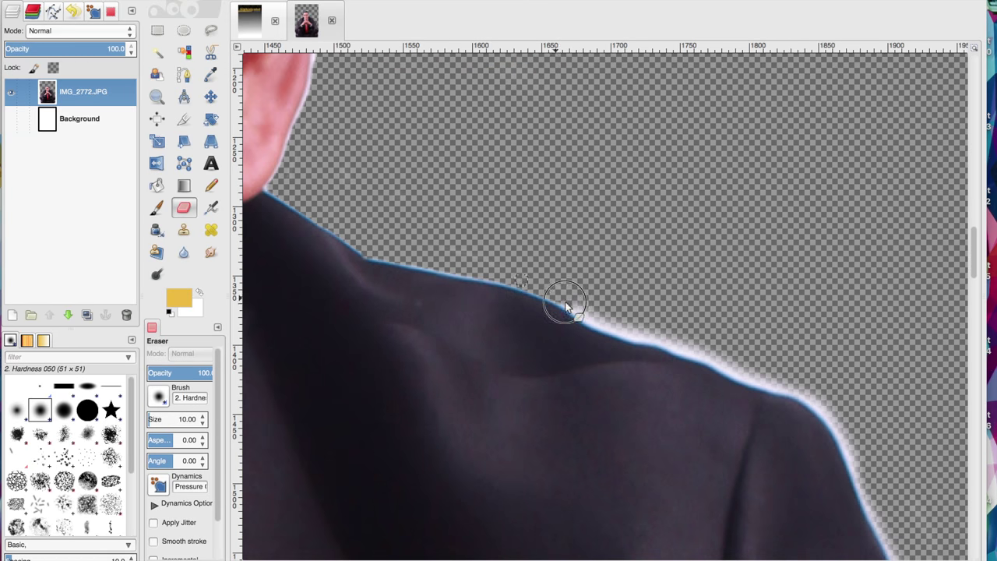
scroll(480, 229, "right", 5)
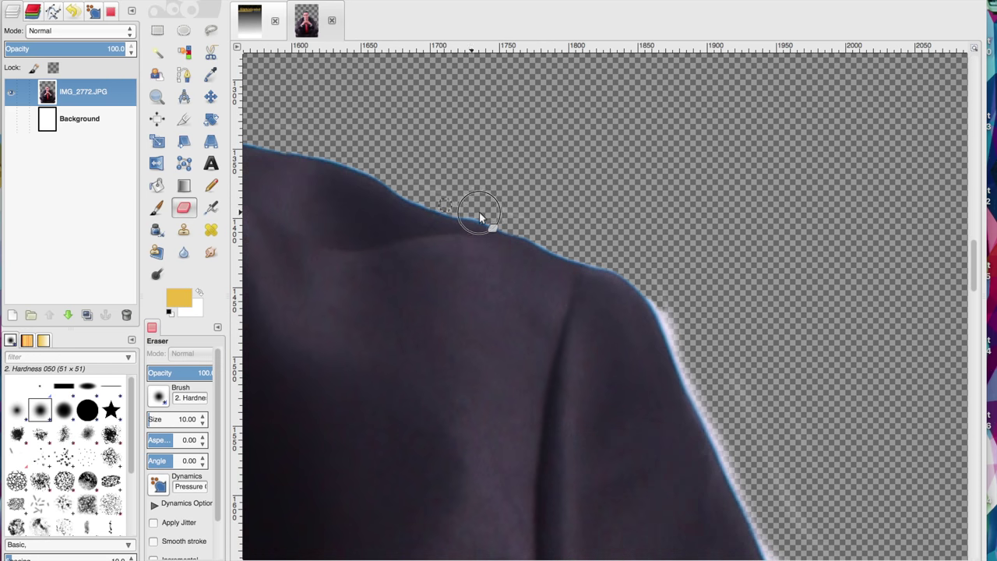
left_click_drag(725, 463, 386, 257)
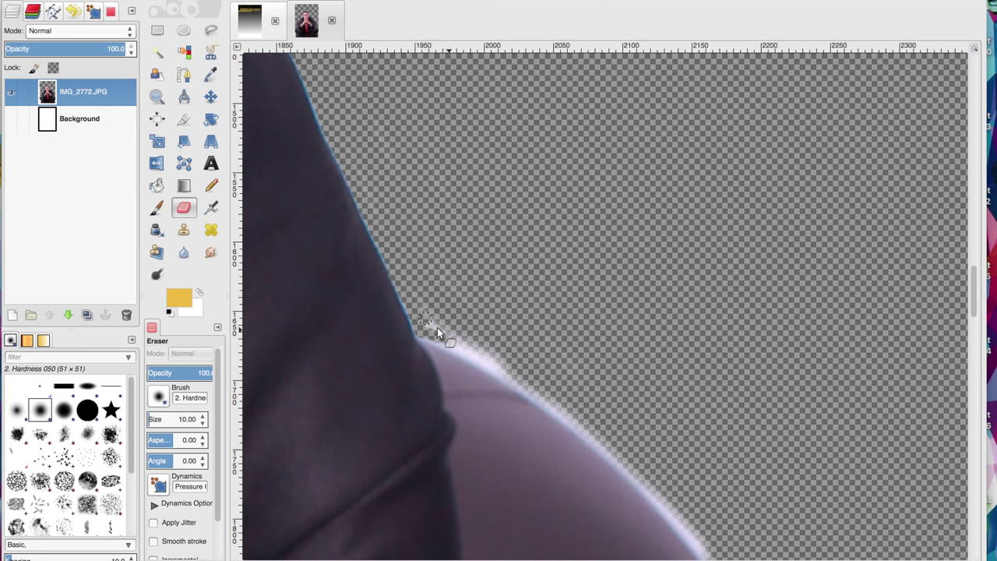
scroll(637, 353, "down", 3)
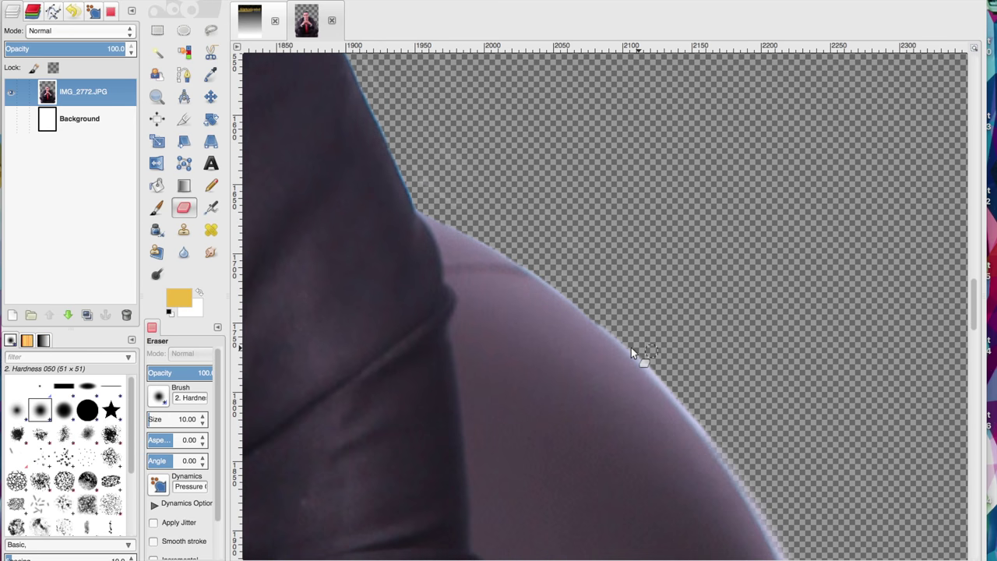
scroll(631, 348, "down", 5)
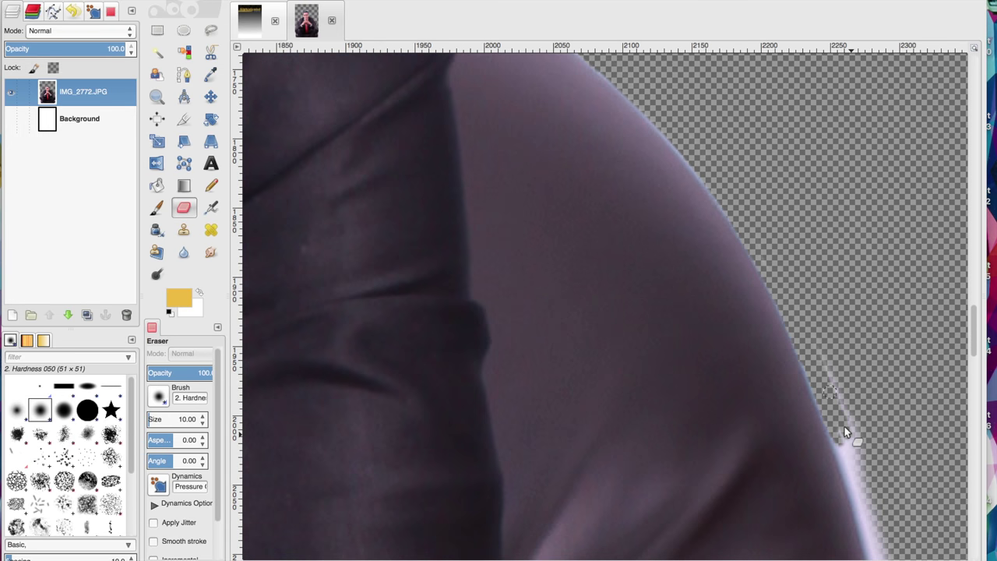
scroll(612, 182, "up", 5)
scroll(711, 257, "down", 5)
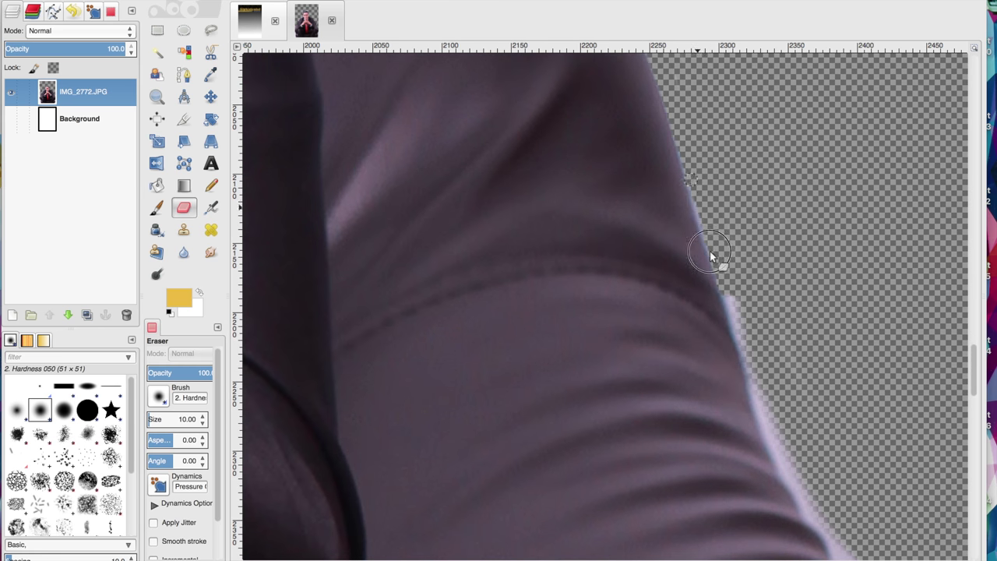
scroll(875, 438, "down", 5)
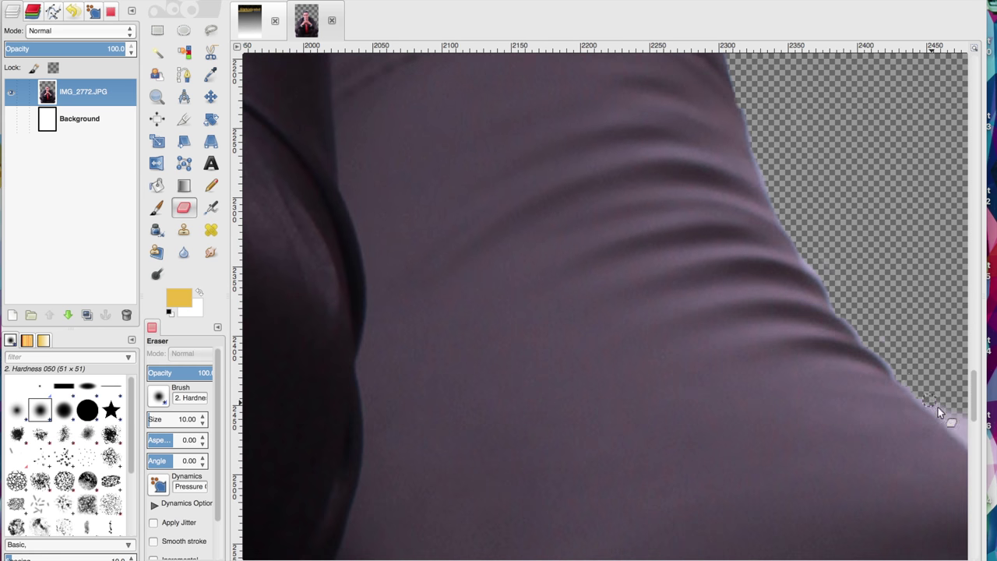
scroll(589, 238, "left", 10)
scroll(507, 223, "up", 10)
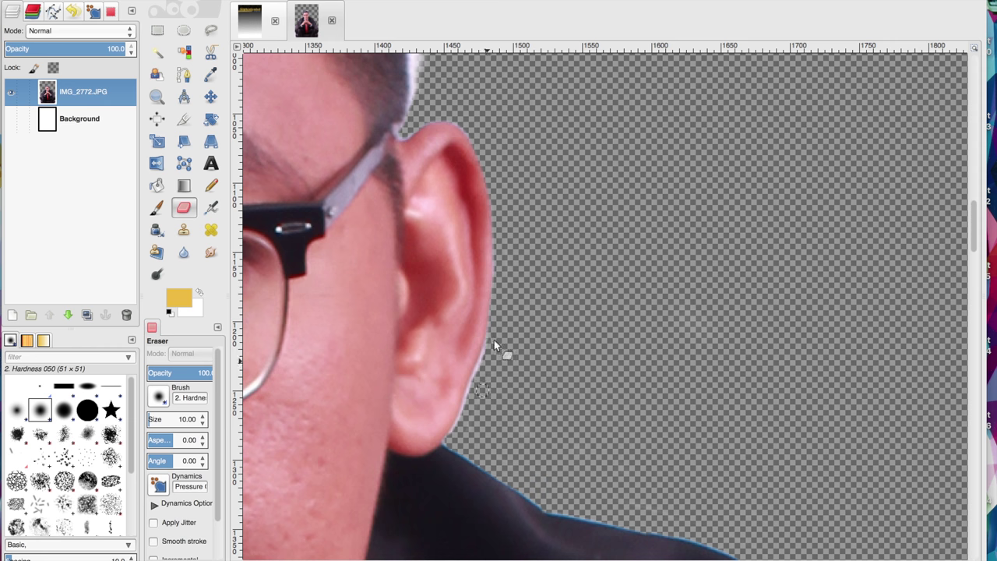
scroll(456, 312, "up", 2)
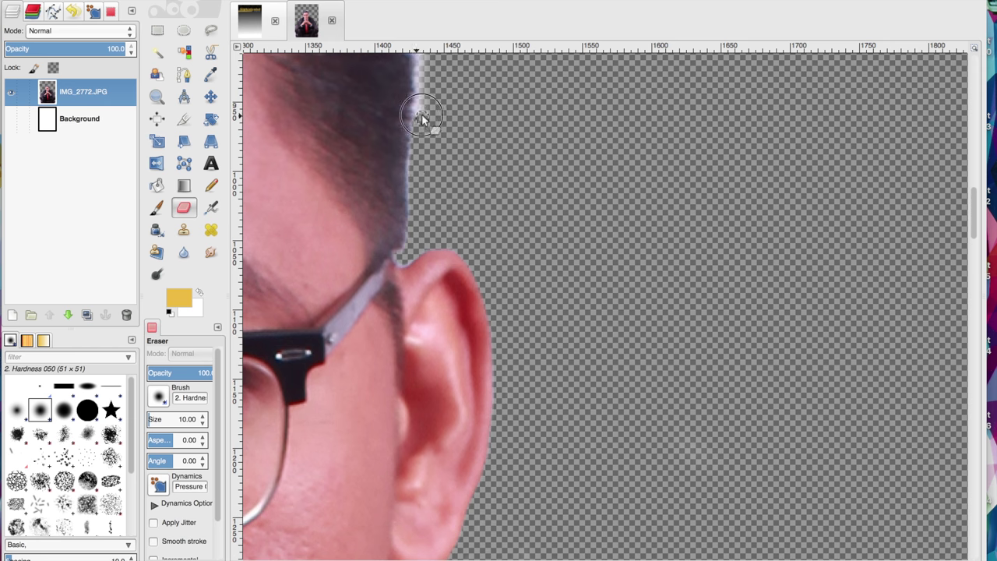
scroll(423, 148, "up", 4)
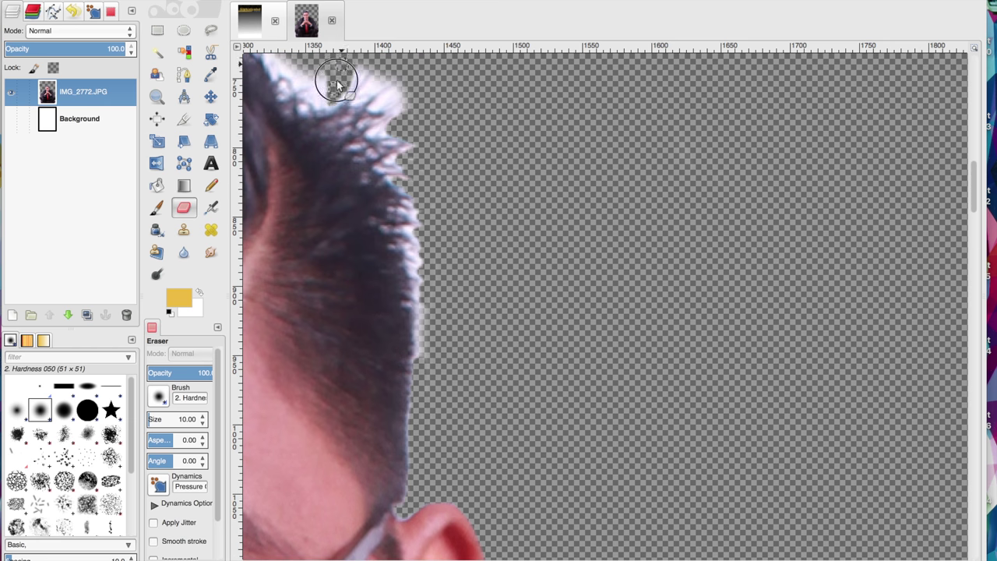
scroll(468, 164, "up", 3)
scroll(592, 226, "left", 9)
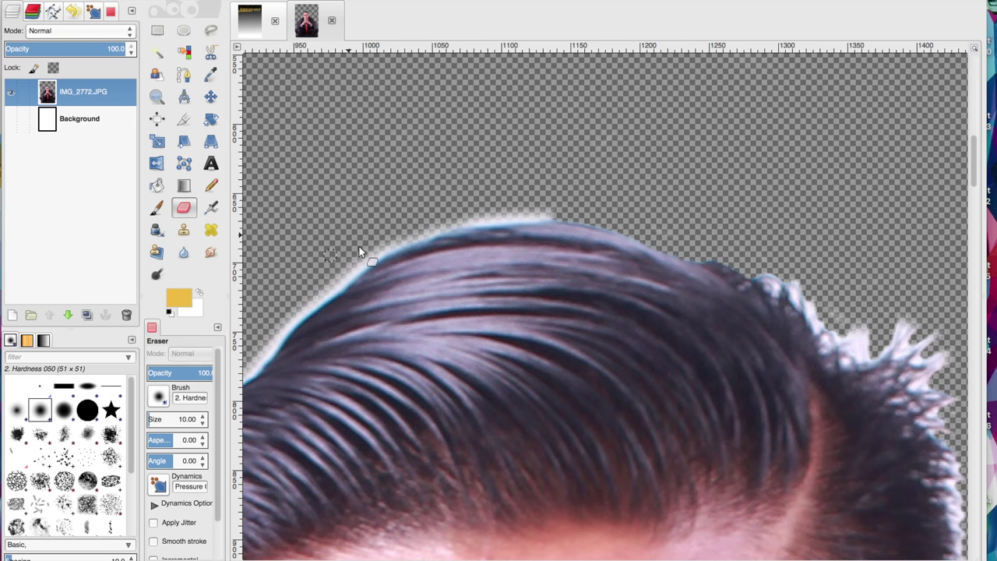
- Erase the light halo along the hairline, ear, shoulder and sleeve with the Eraser
key("shift+e")
scroll(379, 199, "left", 3)
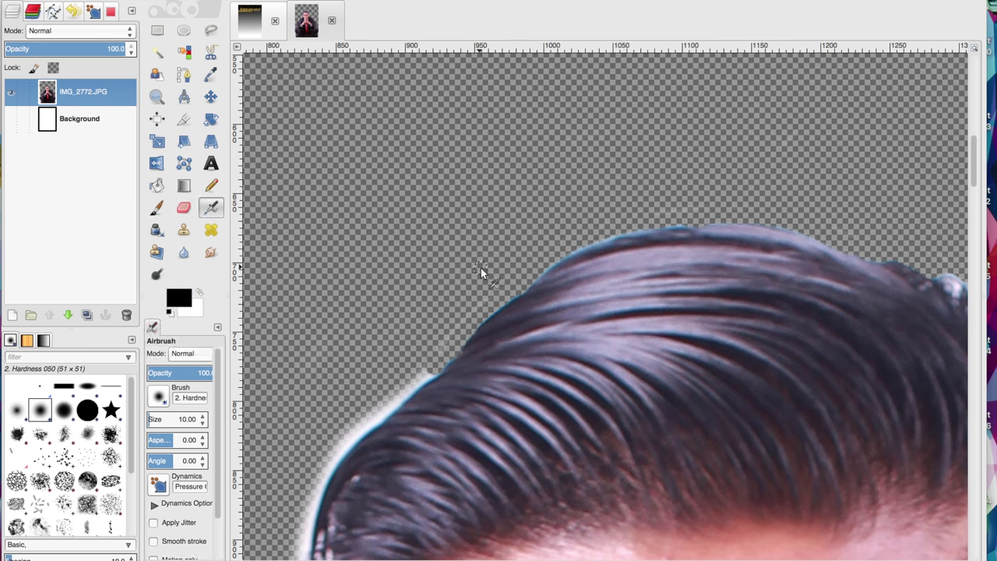
scroll(602, 238, "down", 4)
scroll(601, 123, "left", 3)
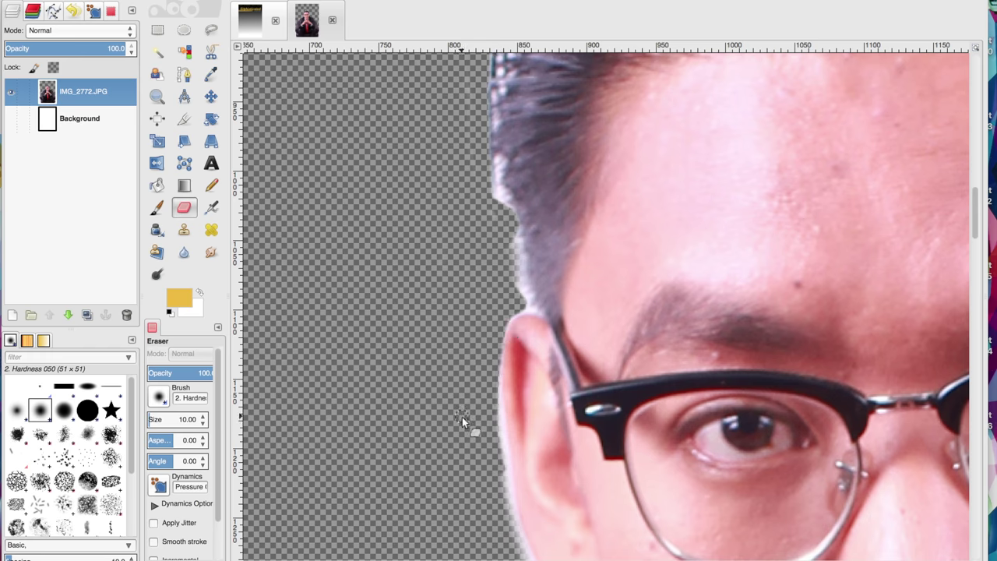
scroll(462, 417, "down", 4)
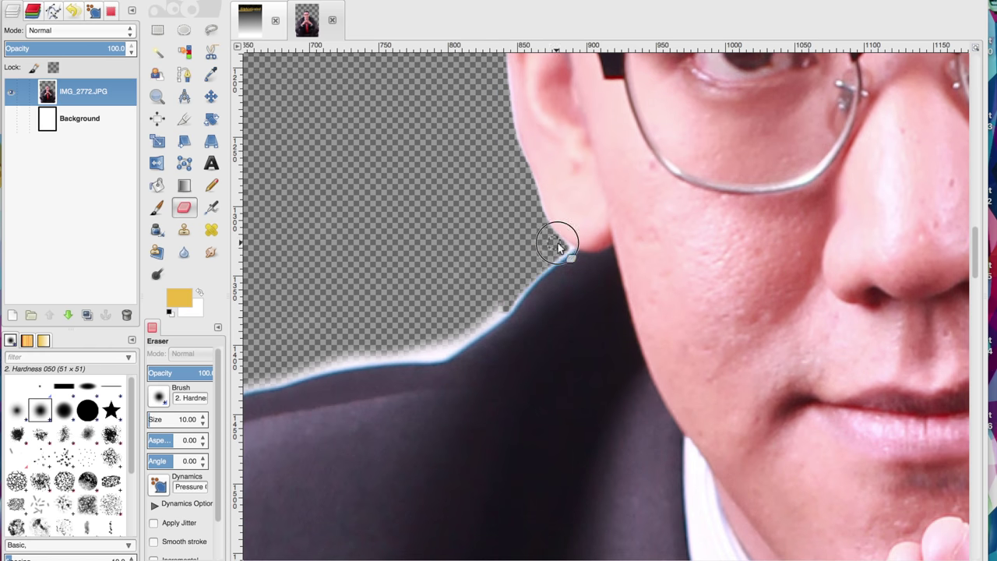
scroll(484, 248, "left", 3)
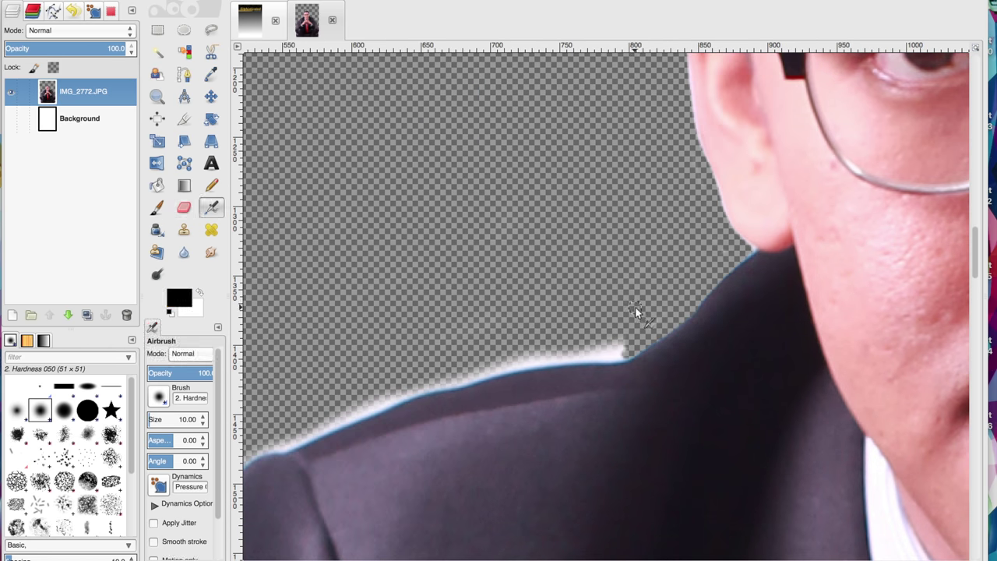
scroll(534, 333, "left", 6)
scroll(534, 334, "down", 2)
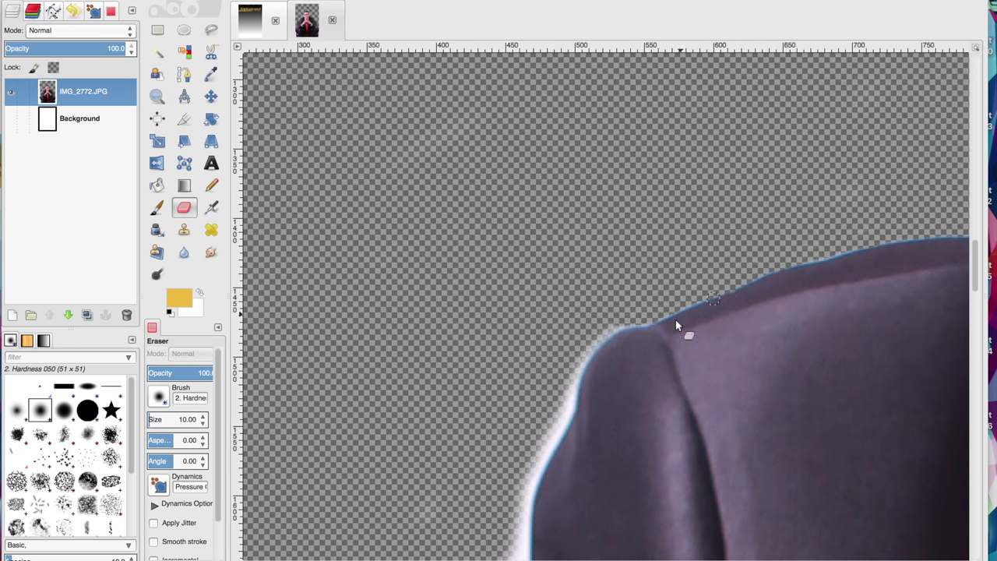
scroll(518, 292, "down", 4)
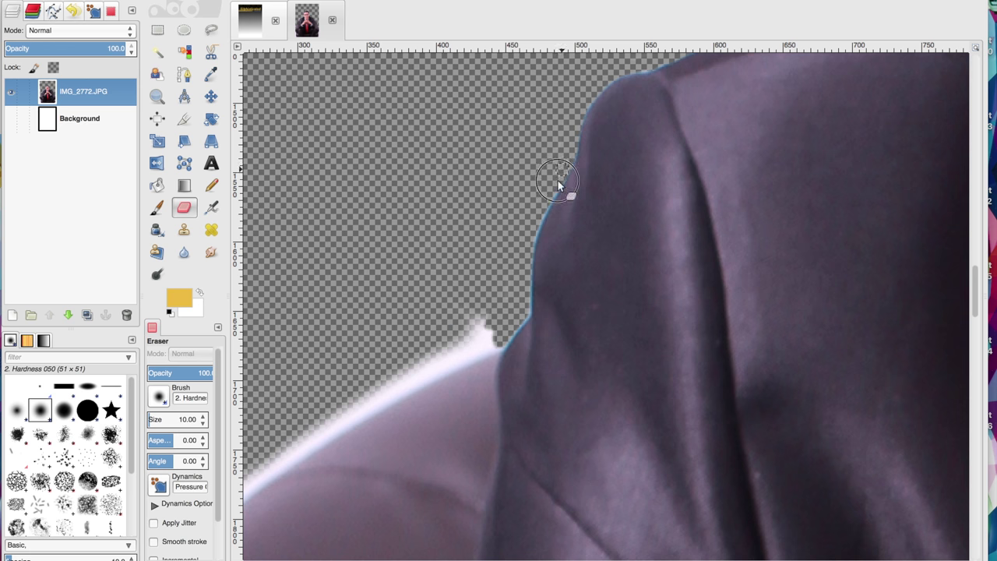
scroll(483, 283, "left", 3)
scroll(483, 283, "down", 2)
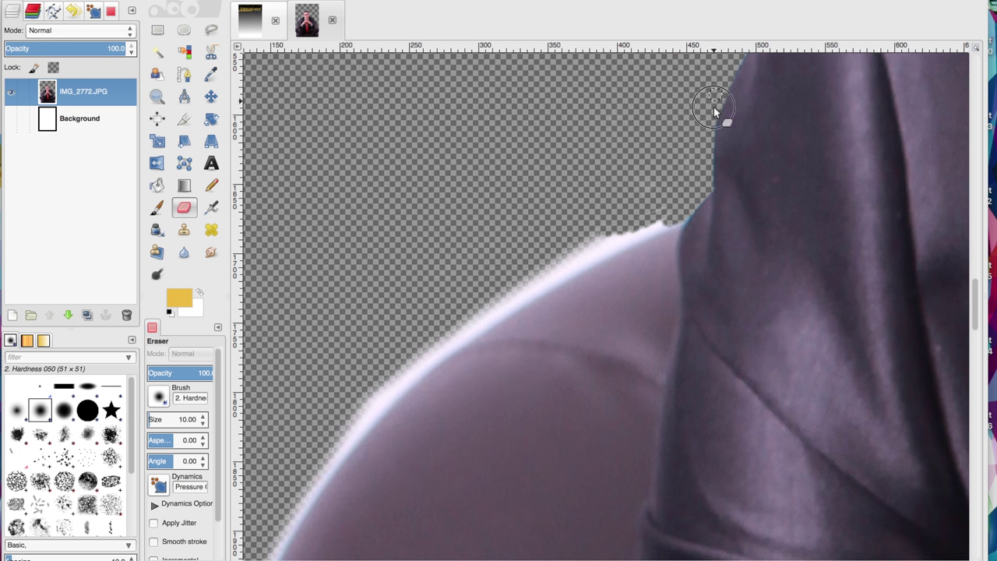
scroll(500, 166, "down", 2)
scroll(375, 205, "left", 3)
scroll(375, 206, "down", 2)
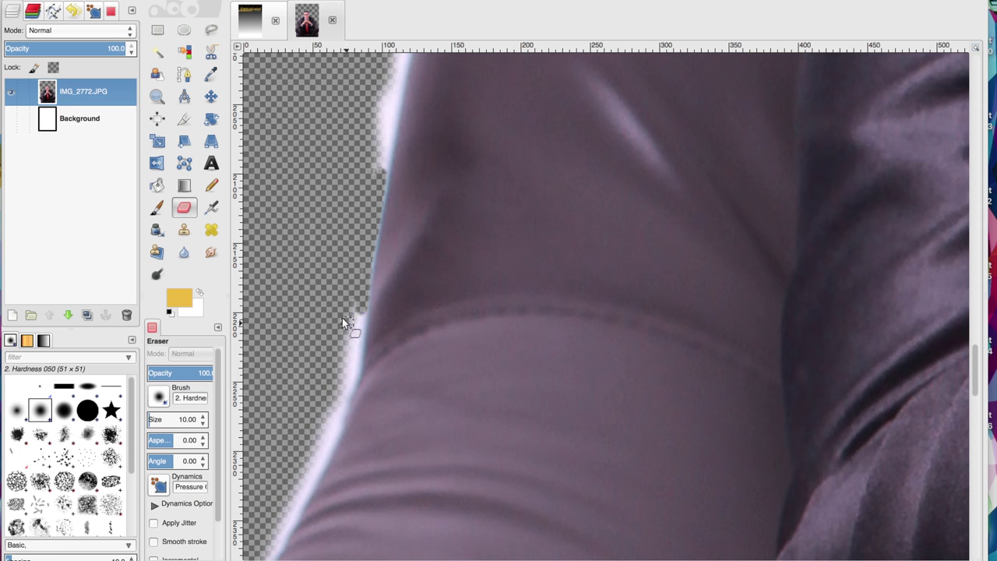
scroll(347, 246, "down", 2)
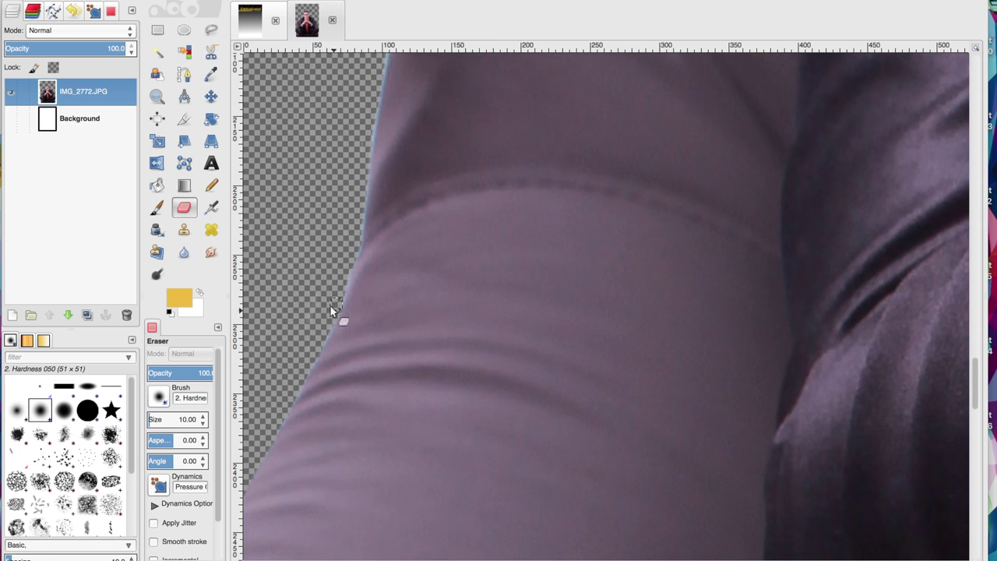
scroll(312, 350, "up", 2)
scroll(370, 253, "up", 4)
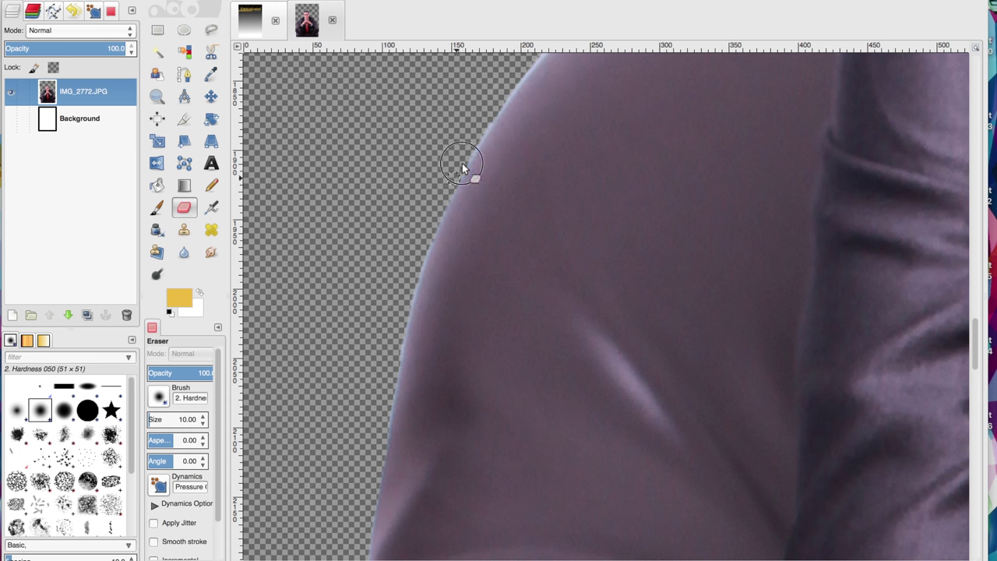
scroll(582, 260, "up", 4)
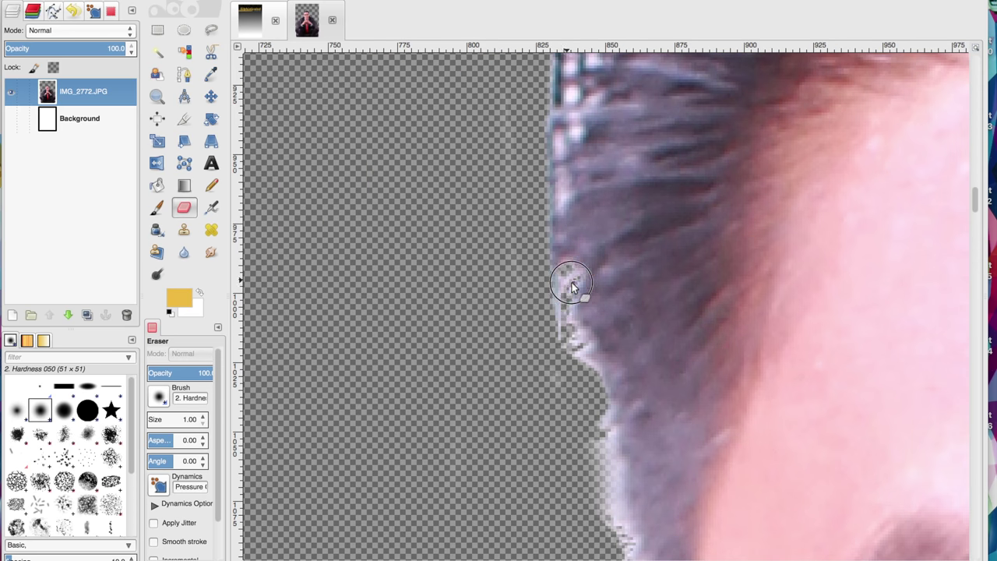
- Scroll along the spiky hair crown, past the ear to the shoulder, checking for stray light pixels
scroll(586, 287, "down", 2)
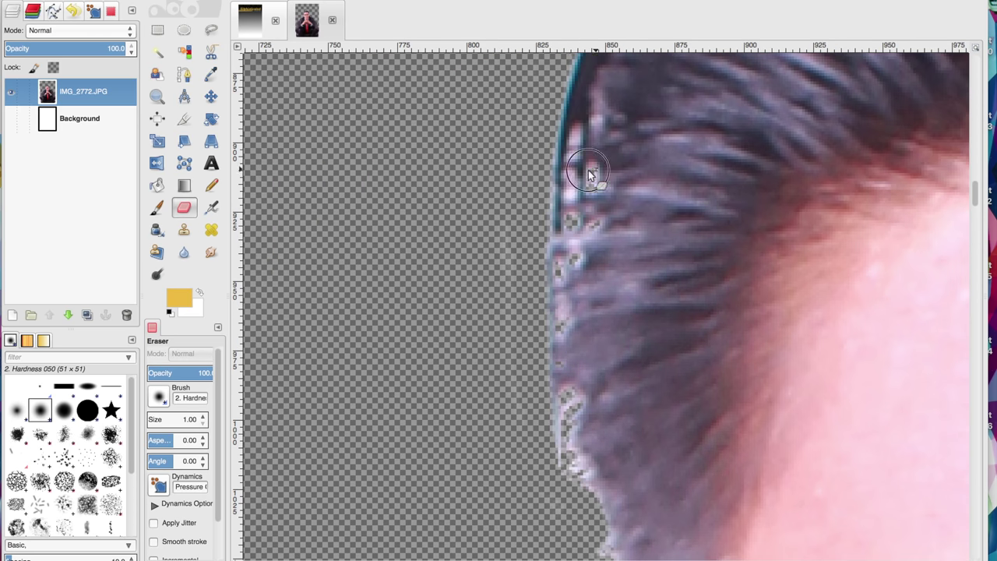
scroll(433, 293, "down", 2)
scroll(470, 417, "down", 2)
scroll(510, 355, "up", 5)
scroll(510, 354, "right", 3)
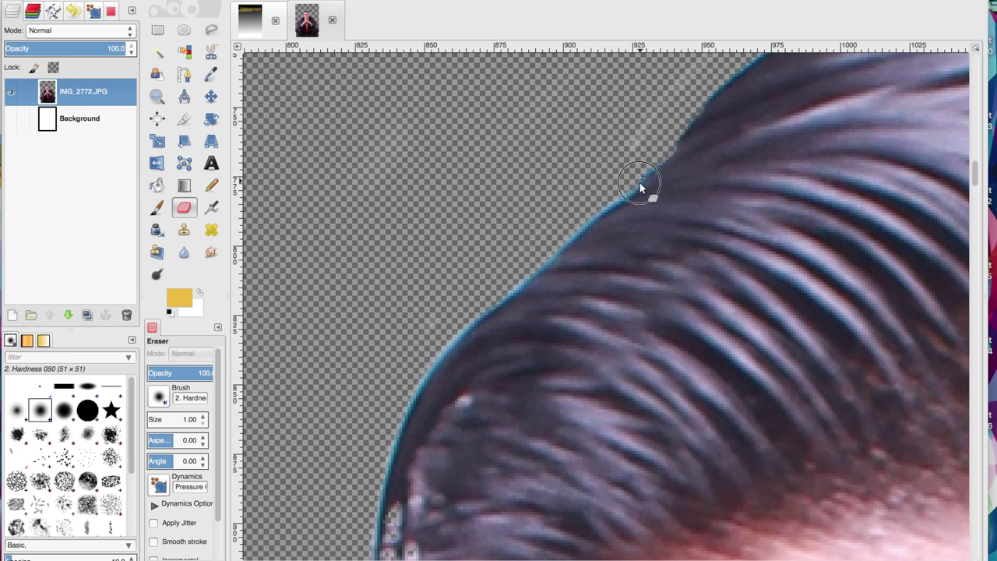
scroll(567, 281, "right", 5)
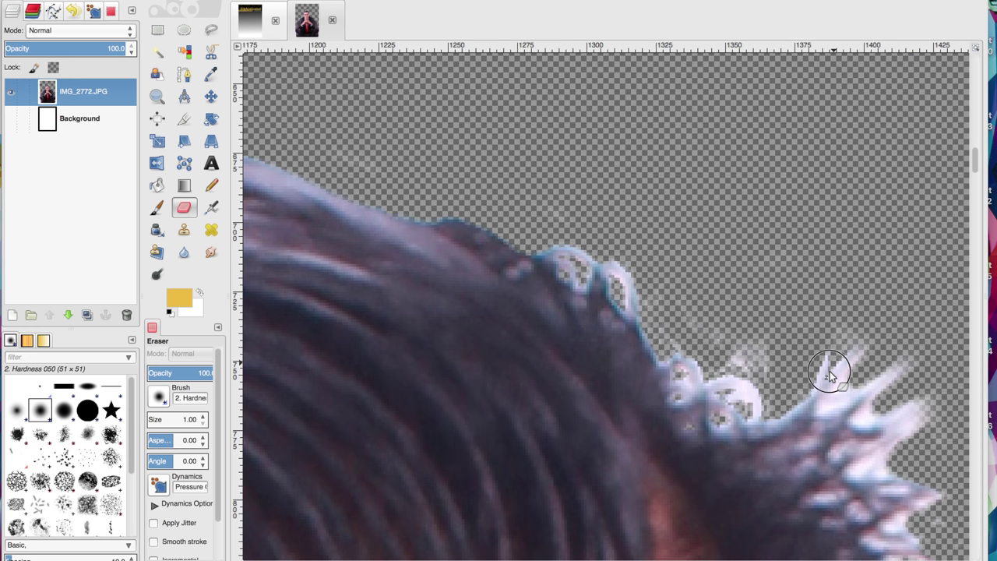
scroll(563, 246, "down", 2)
scroll(562, 245, "right", 2)
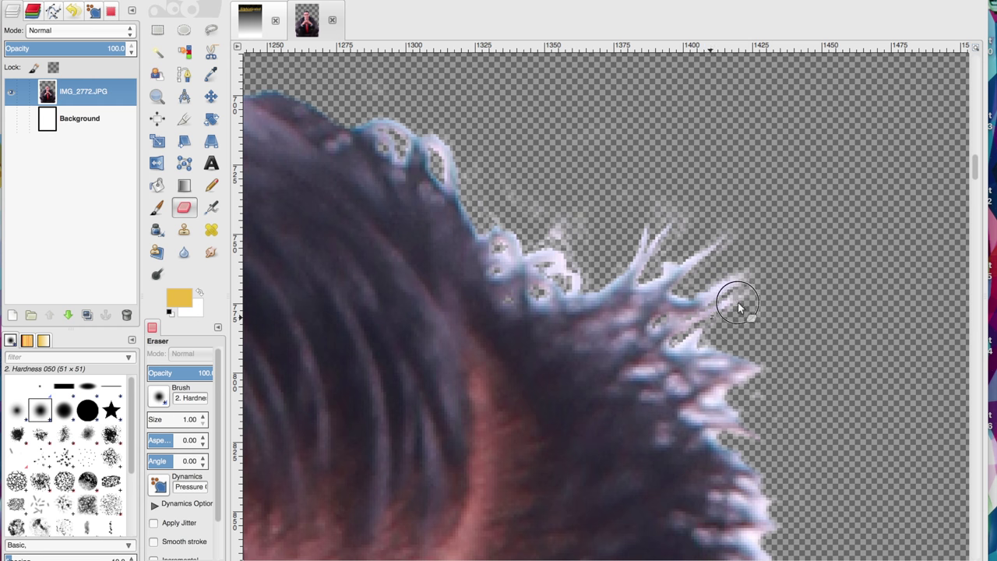
scroll(713, 437, "down", 4)
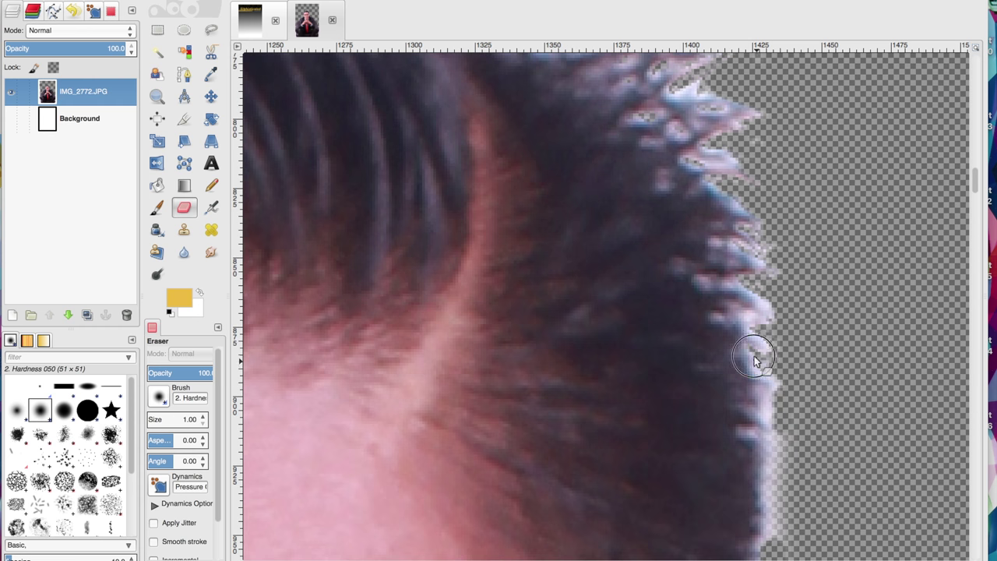
scroll(757, 366, "down", 4)
scroll(696, 329, "up", 4)
scroll(696, 329, "right", 3)
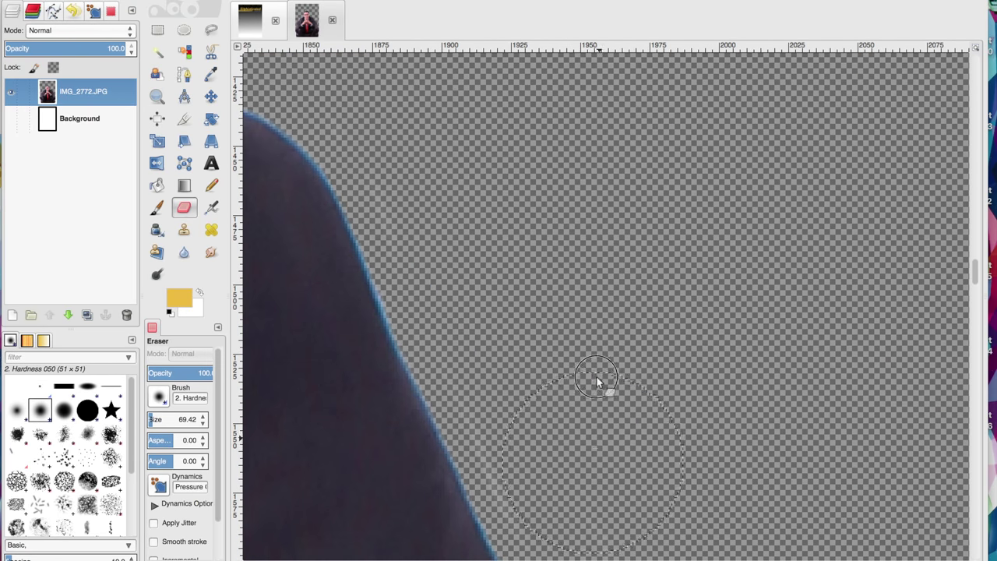
- Enlarge the eraser brush size to 69.42 for broader cleanup
left_click(155, 419)
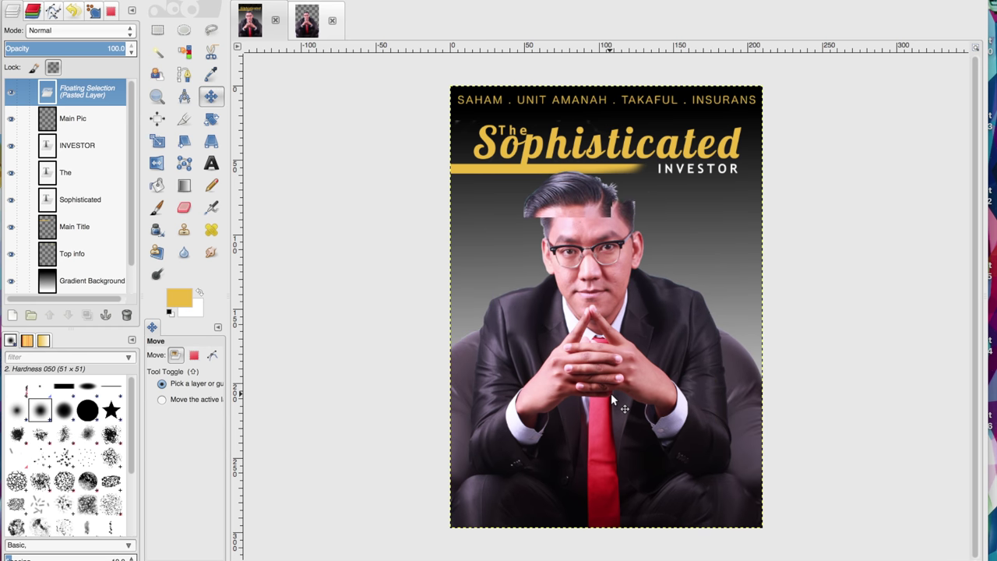
- Open the Filters menu to reach the portrait's drop shadow settings
left_click(435, 6)
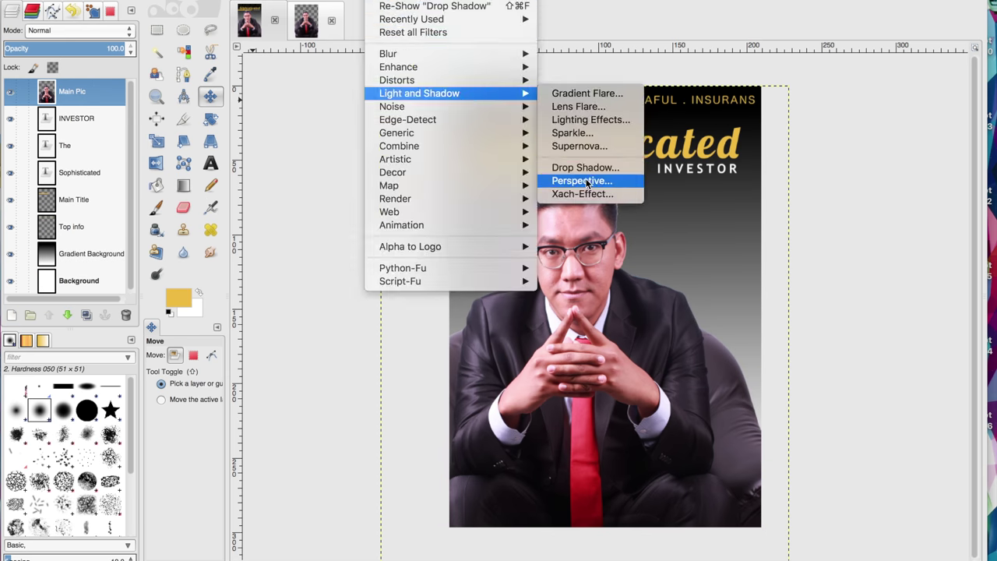
- Apply a drop shadow to Main Pic: offsets 20/20, blur radius 45, opacity 60
left_click(568, 167)
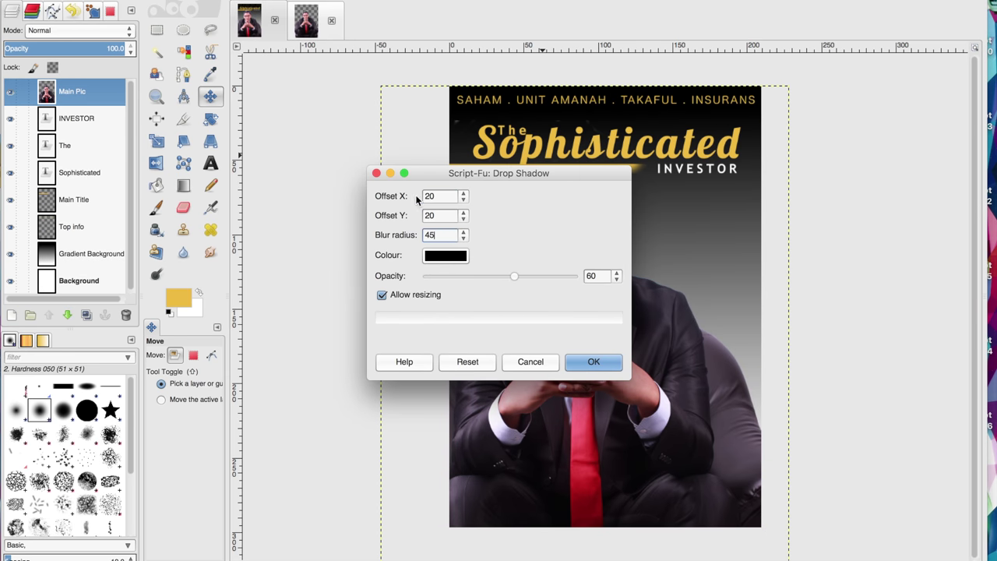
key("Return")
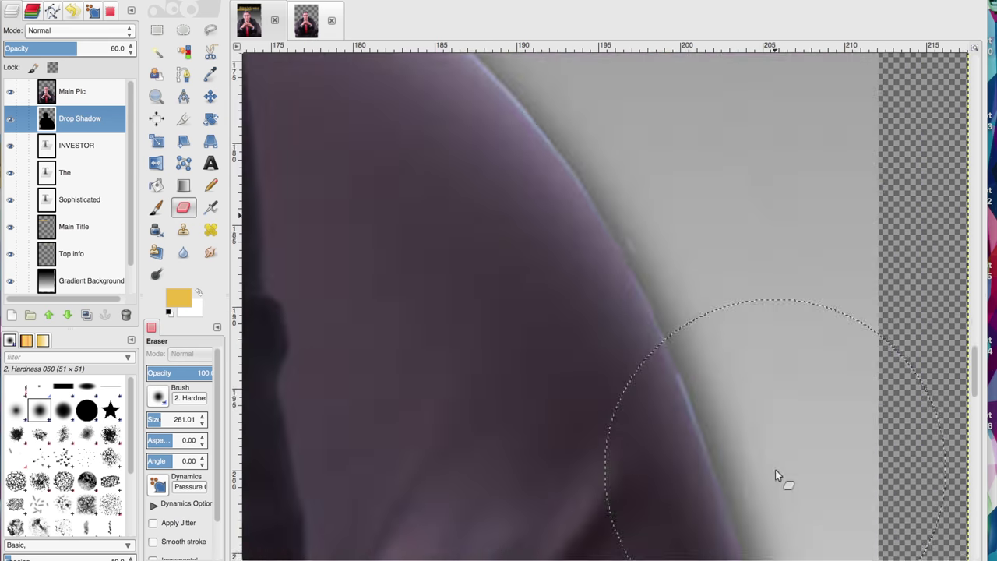